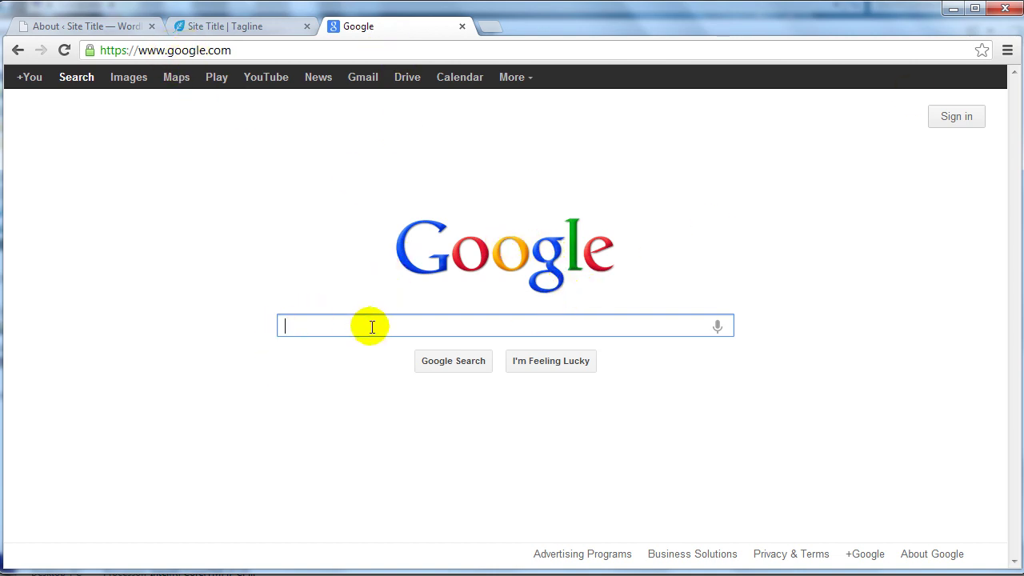
Step: Search Google for Google Analytics and open the official Google Analytics website from the results
text(Google An)
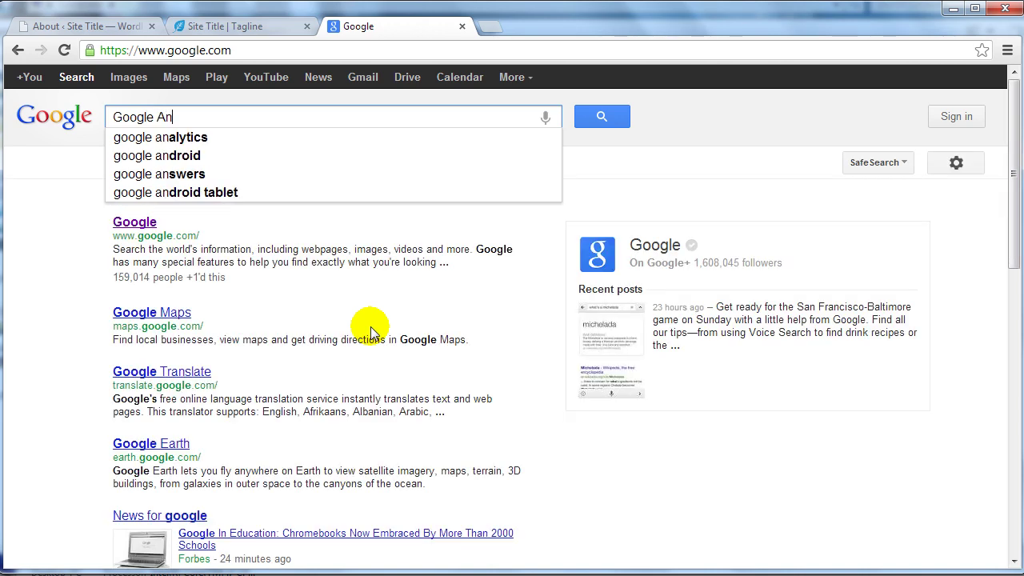
text(alytics)
key(Return)
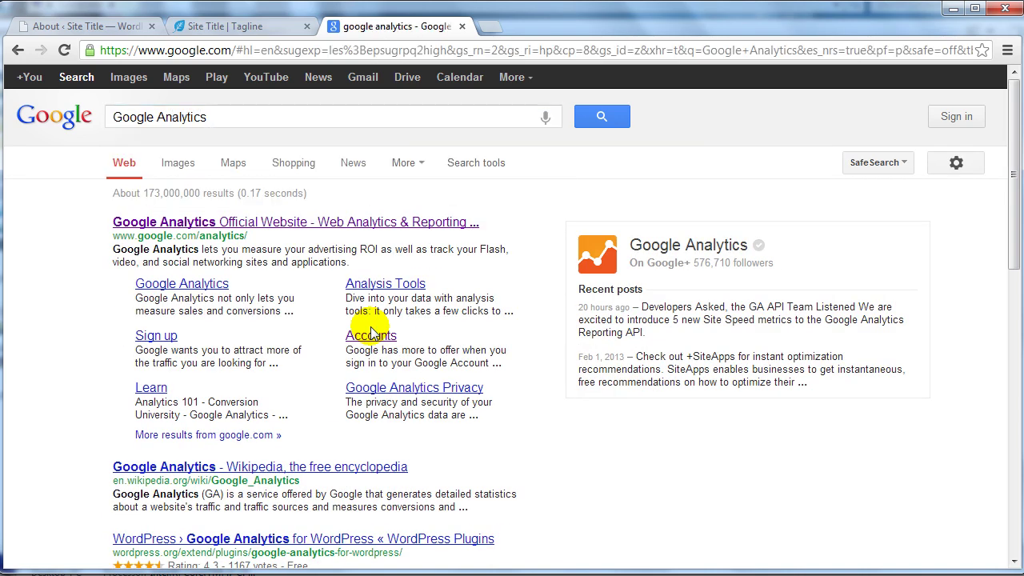
click(291, 223)
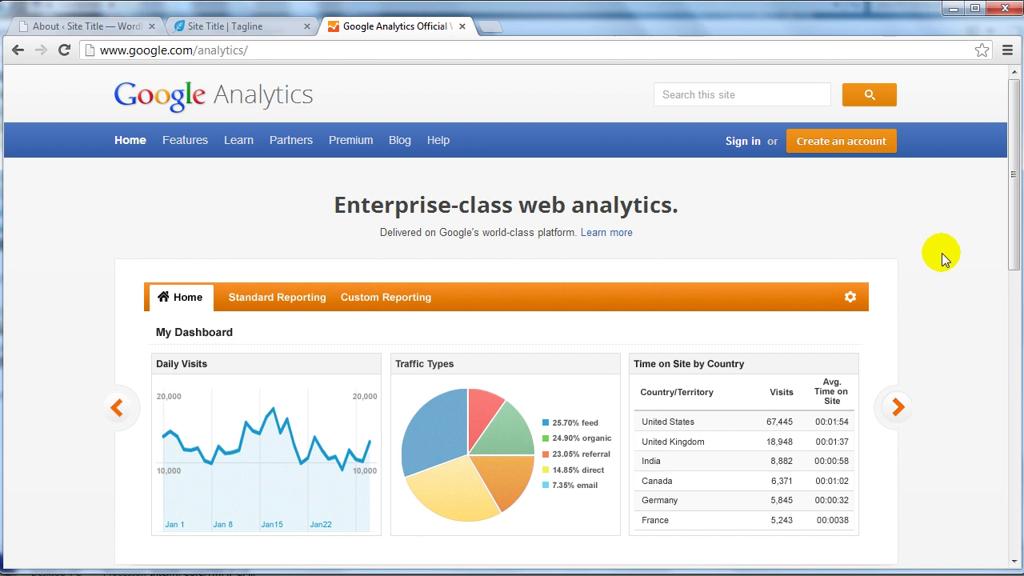
Step: Look over the Google Analytics home page and sign in to the existing account
scroll(944, 259, down, 2)
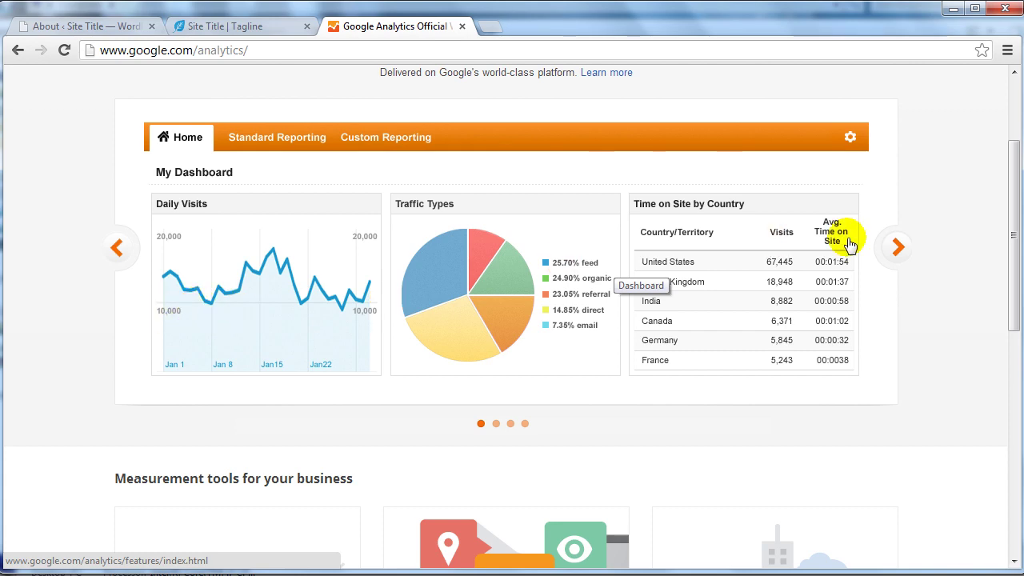
scroll(943, 279, down, 4)
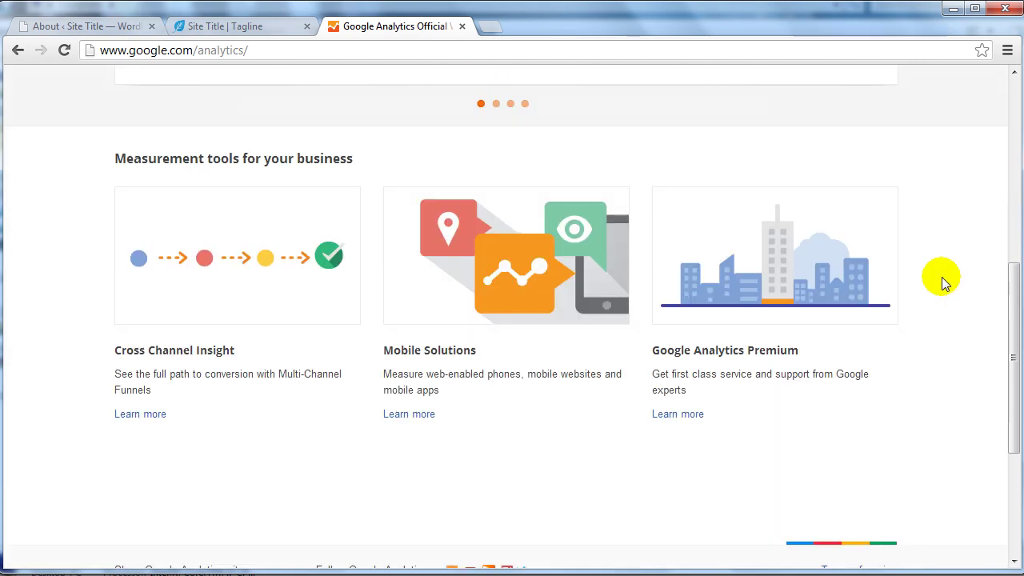
scroll(944, 279, up, 6)
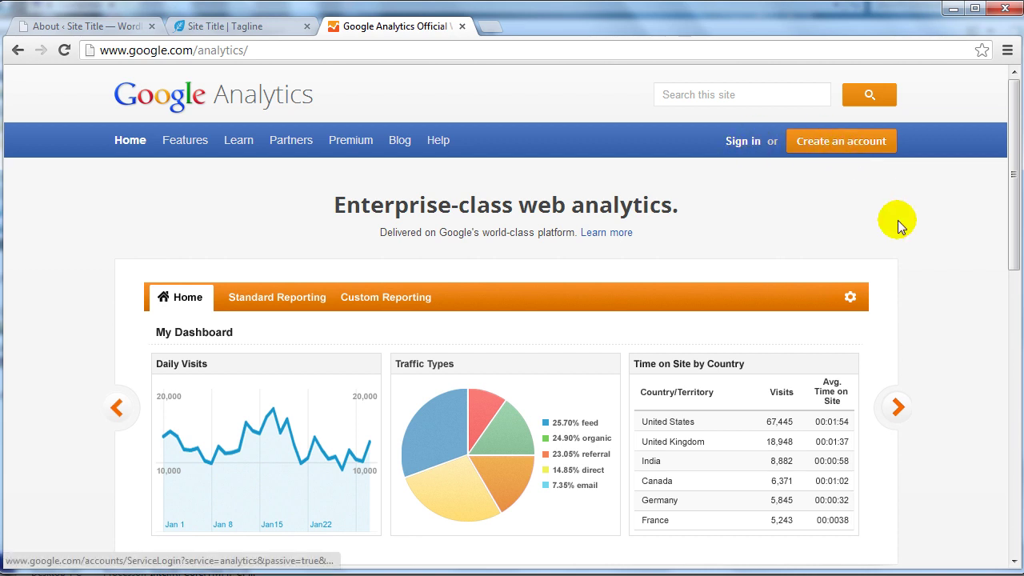
click(736, 142)
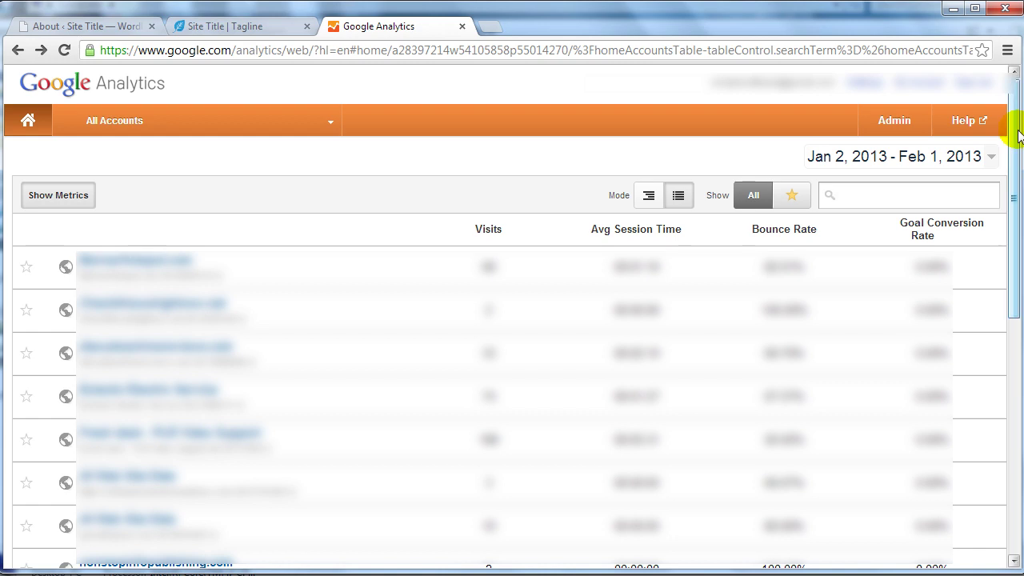
Step: Open the account administration area and start creating a new Analytics account
click(894, 121)
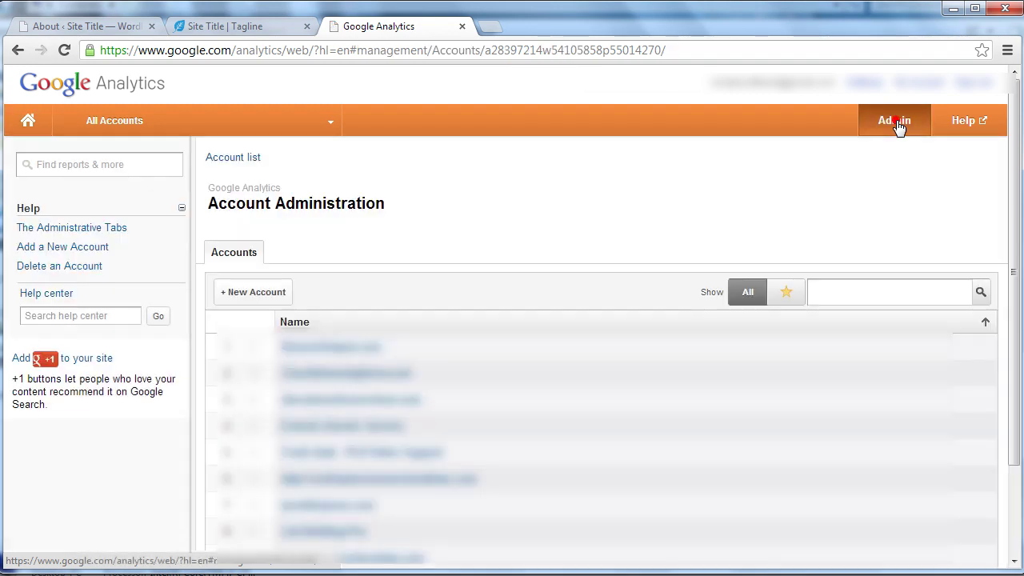
scroll(896, 124, up, 5)
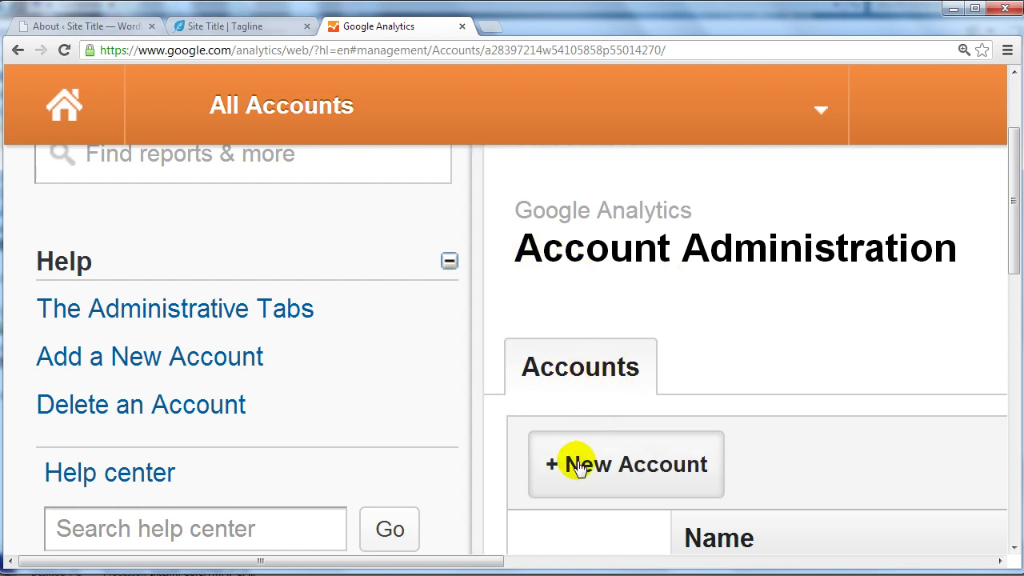
click(674, 470)
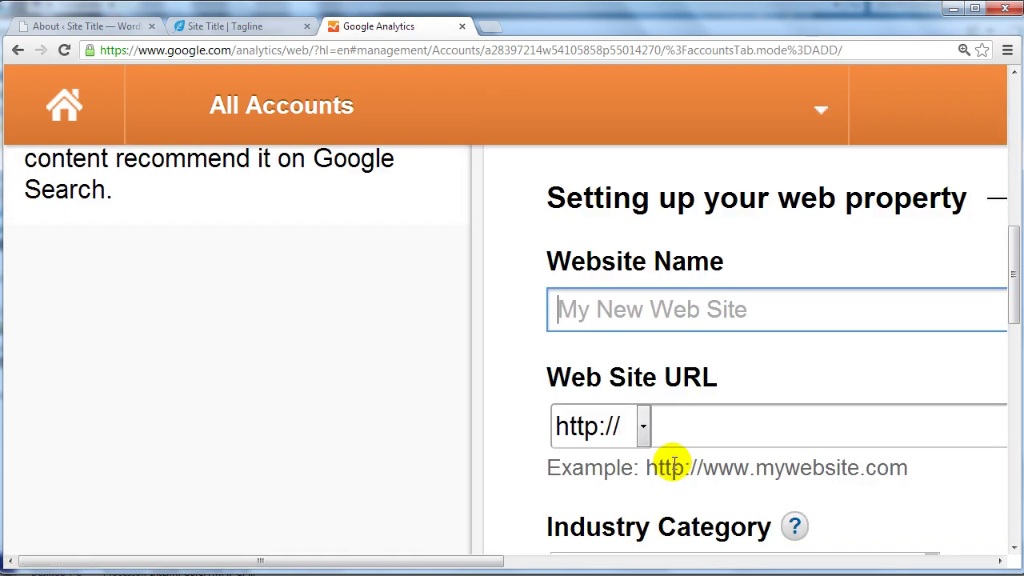
Step: Enter Internet Profits University as the website name of the new web property
key(ctrl+minus)
key(ctrl+minus)
key(ctrl+minus)
key(ctrl+minus)
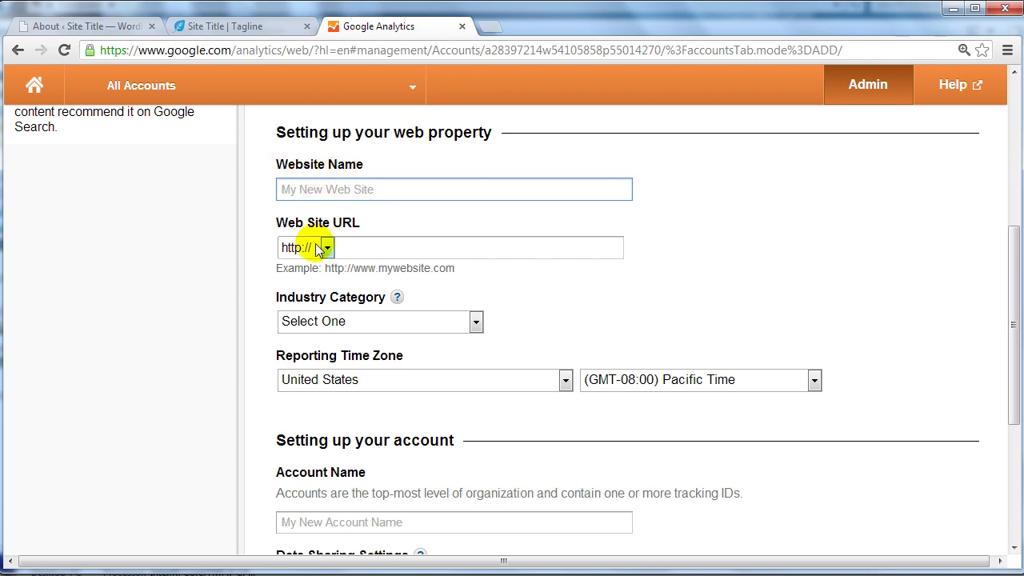
click(415, 246)
click(384, 318)
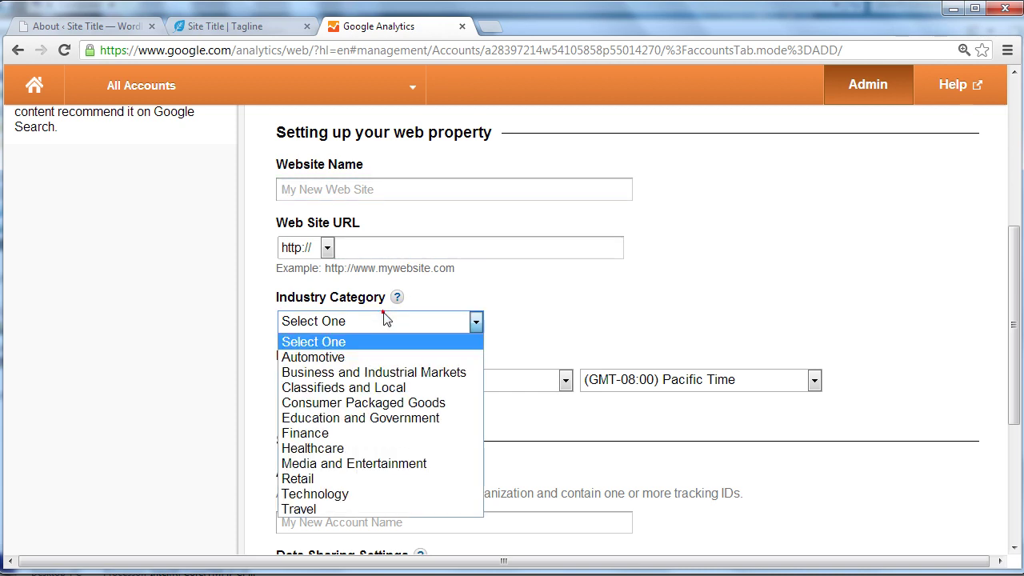
click(391, 188)
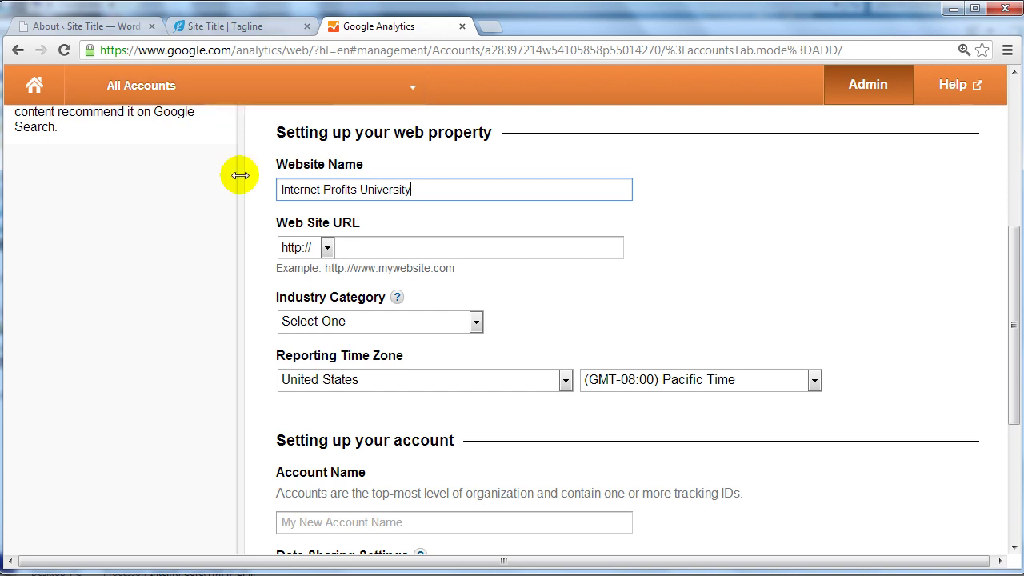
click(430, 249)
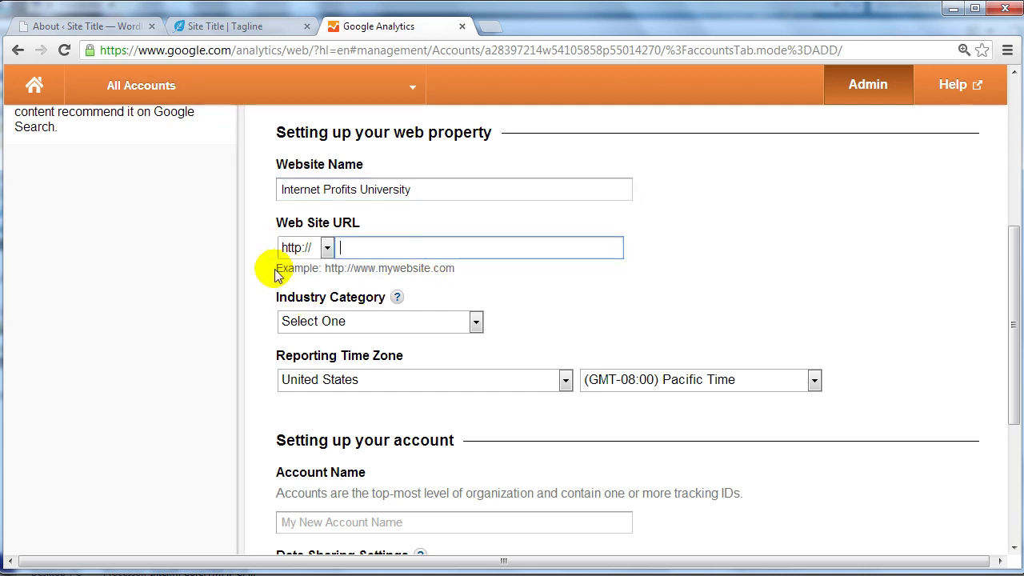
drag(278, 270, 347, 270)
click(360, 267)
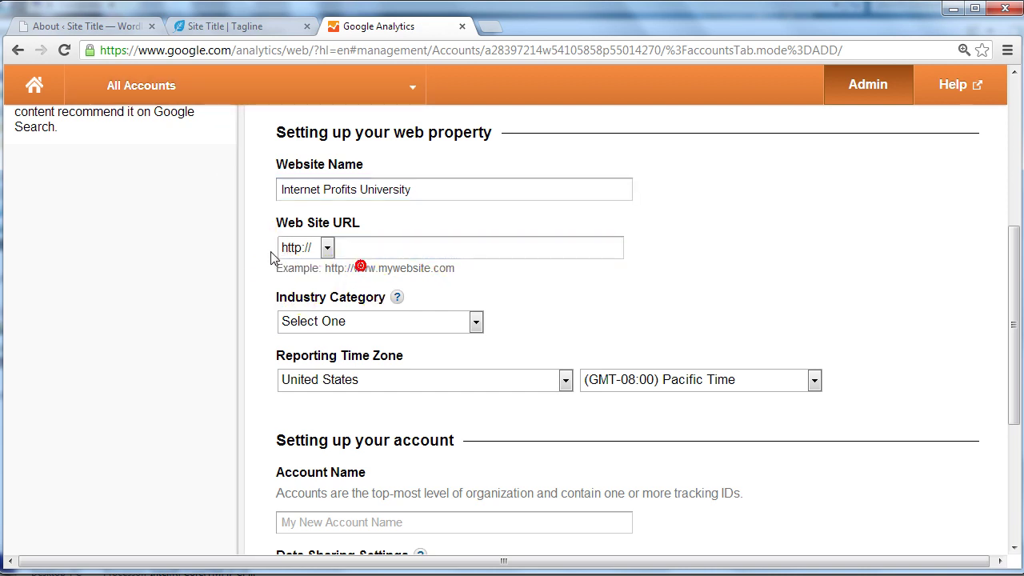
click(401, 246)
text(w)
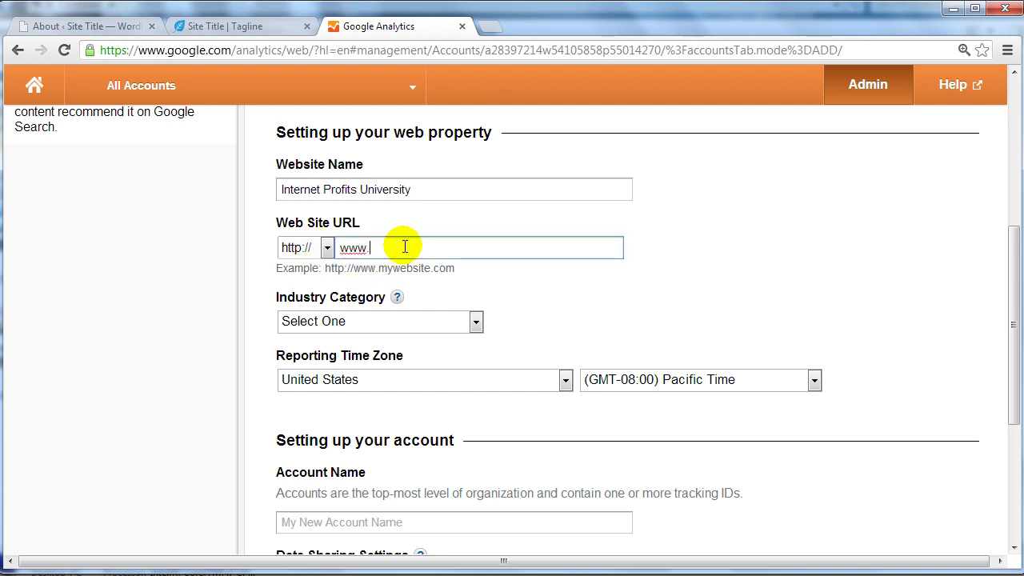
text(ww.)
text(http://internetprofitsuniversity.com/)
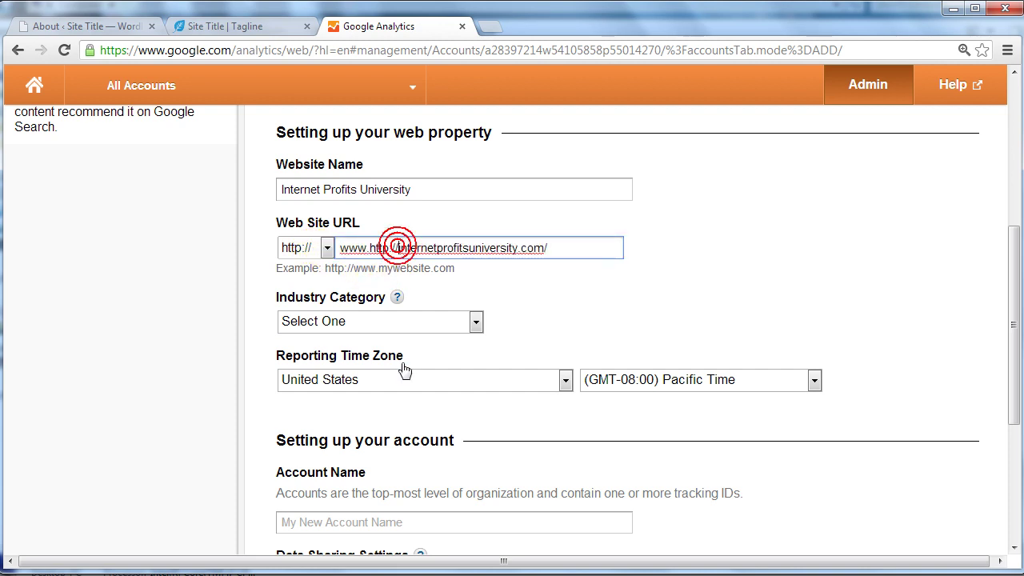
key(BackSpace)
key(BackSpace)
key(BackSpace)
key(BackSpace)
key(BackSpace)
key(BackSpace)
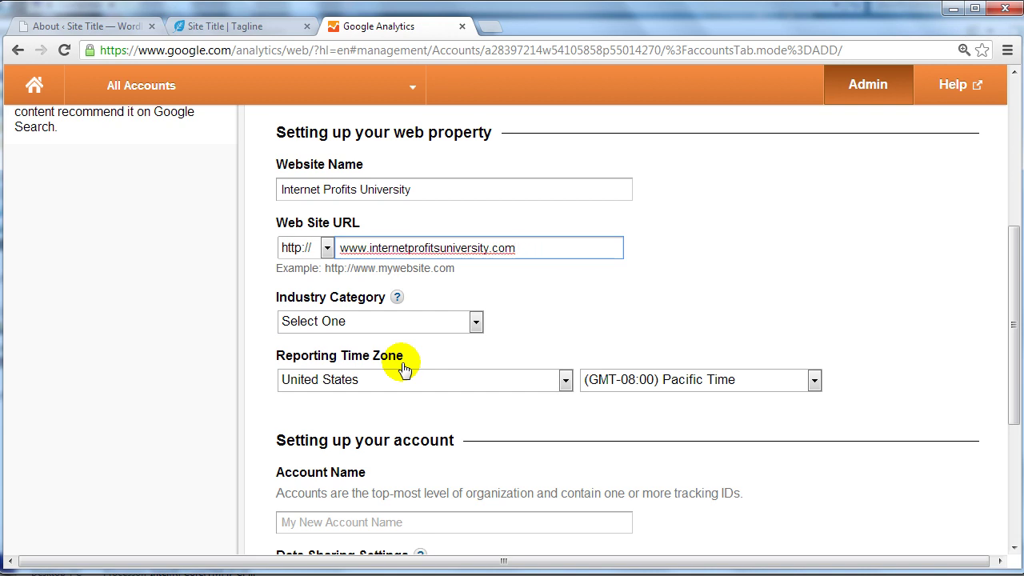
click(632, 312)
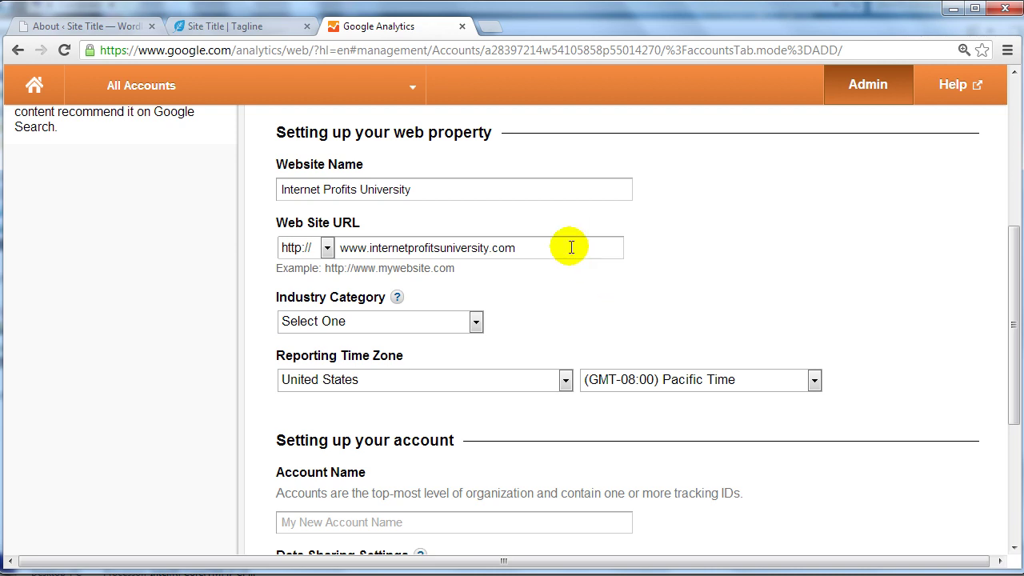
Step: Set the industry category to Business and Industrial Markets and the reporting time zone to (GMT-05:00) Eastern Time
click(475, 320)
click(422, 370)
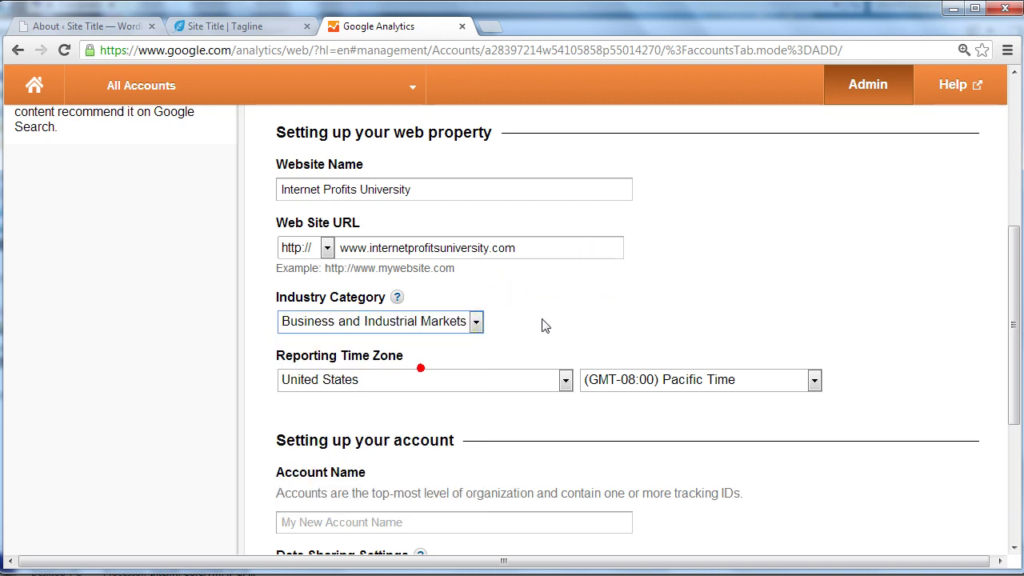
scroll(542, 326, down, 1)
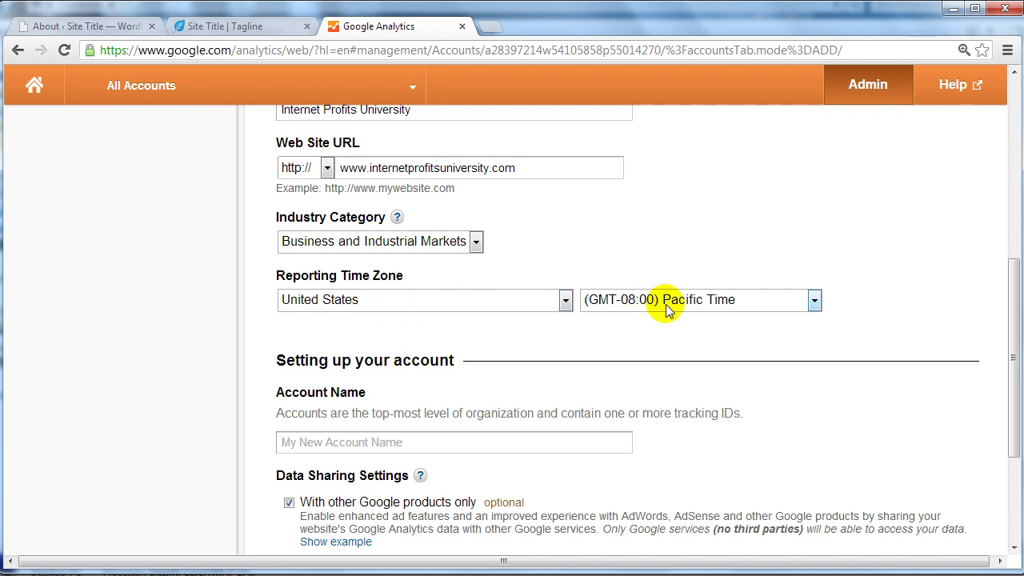
click(788, 299)
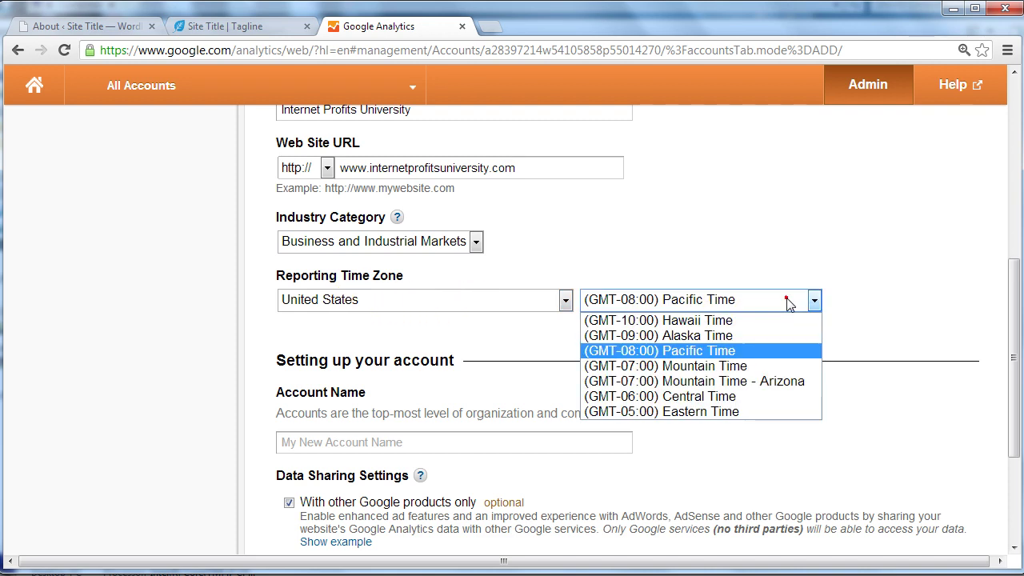
click(744, 412)
Step: Enter Internet Profits University as the account name
scroll(442, 360, down, 1)
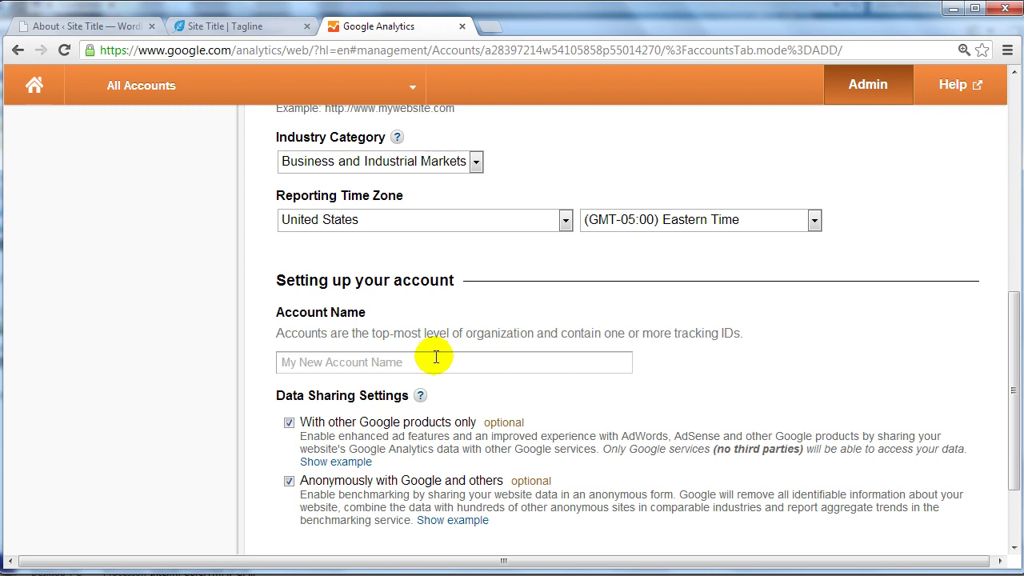
click(436, 362)
text(Internet Profits University)
Step: Request the tracking ID with both data sharing options enabled and accept the United States terms of service agreement
scroll(436, 356, down, 1)
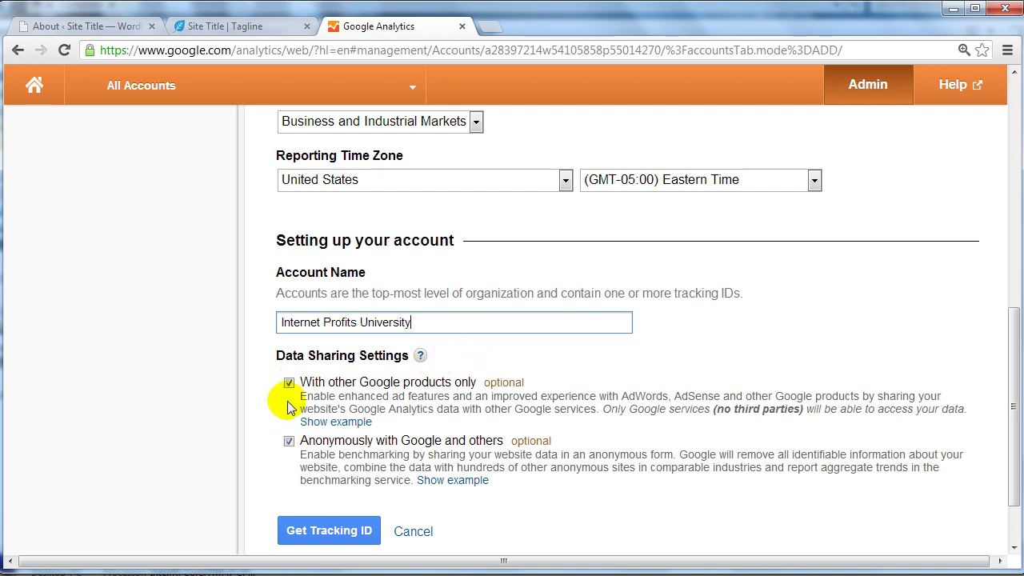
click(289, 442)
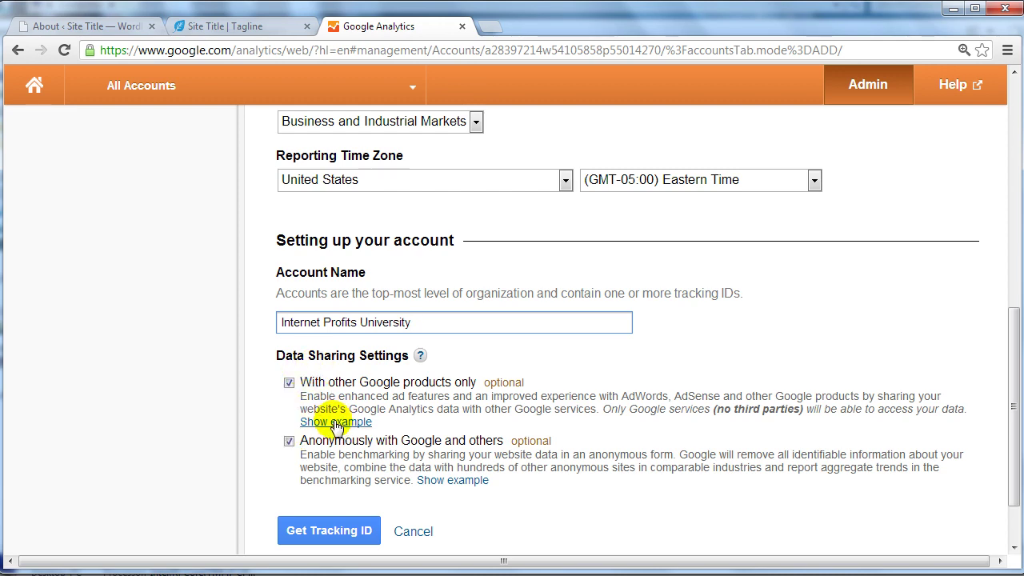
click(334, 532)
scroll(600, 378, down, 5)
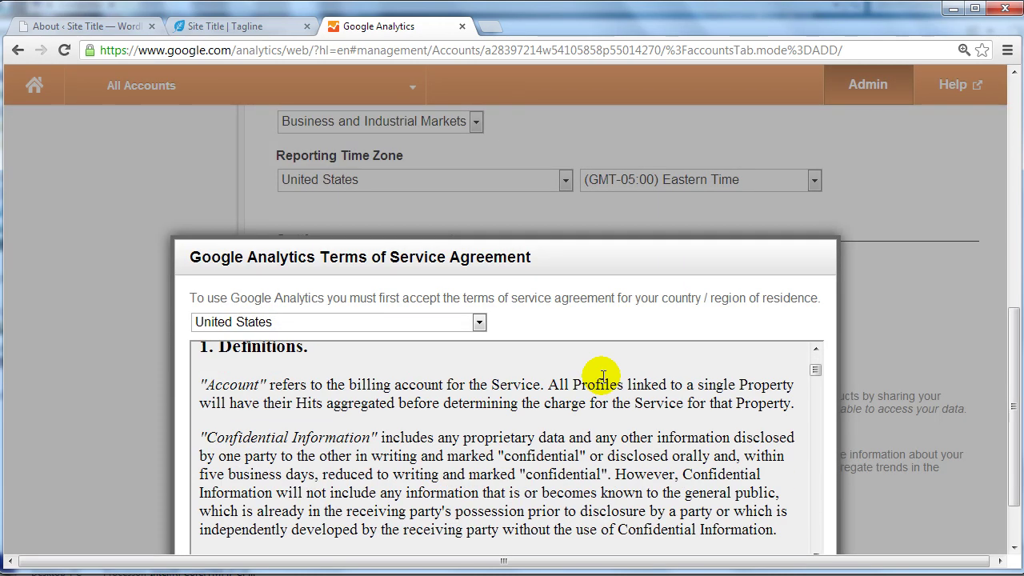
scroll(834, 293, down, 1)
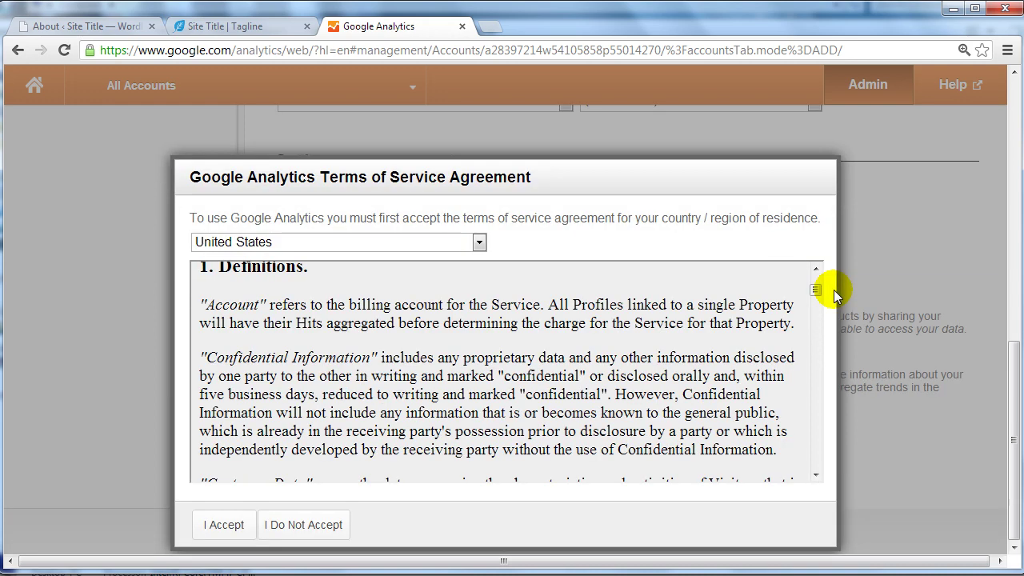
click(240, 524)
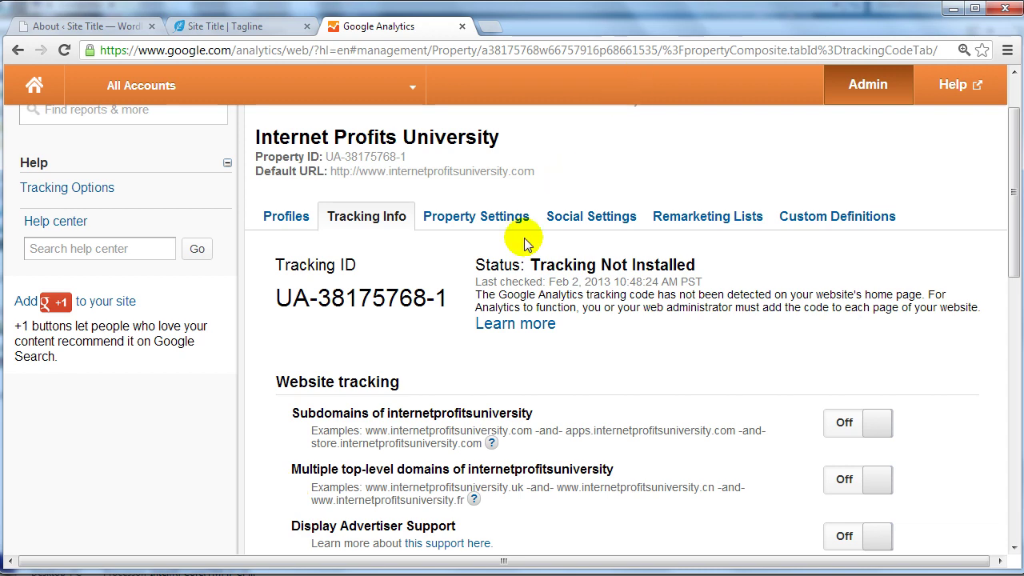
Step: Examine the new property's tracking ID and the JavaScript tracking code meant for the website's pages
drag(270, 295, 432, 290)
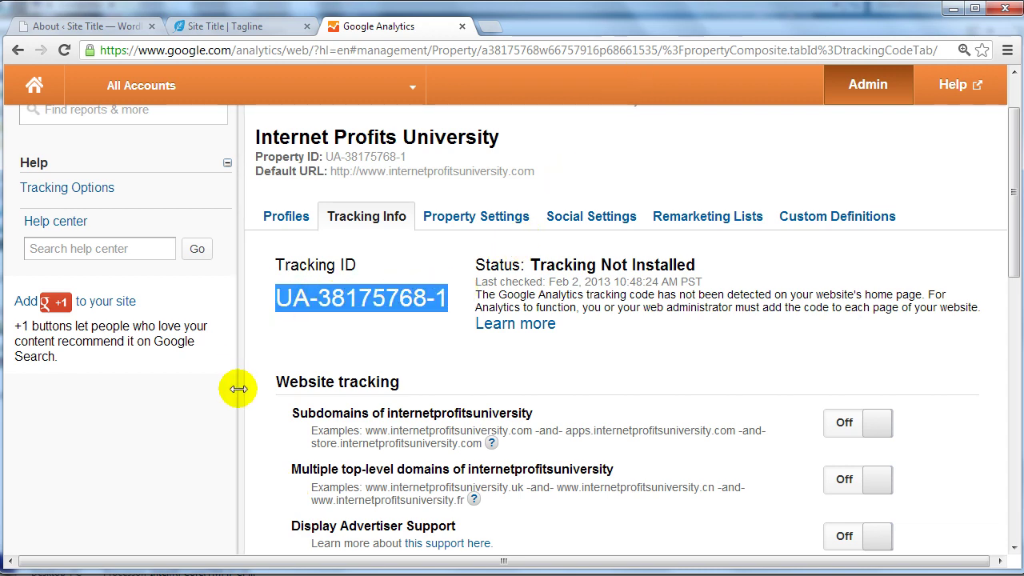
scroll(235, 388, down, 7)
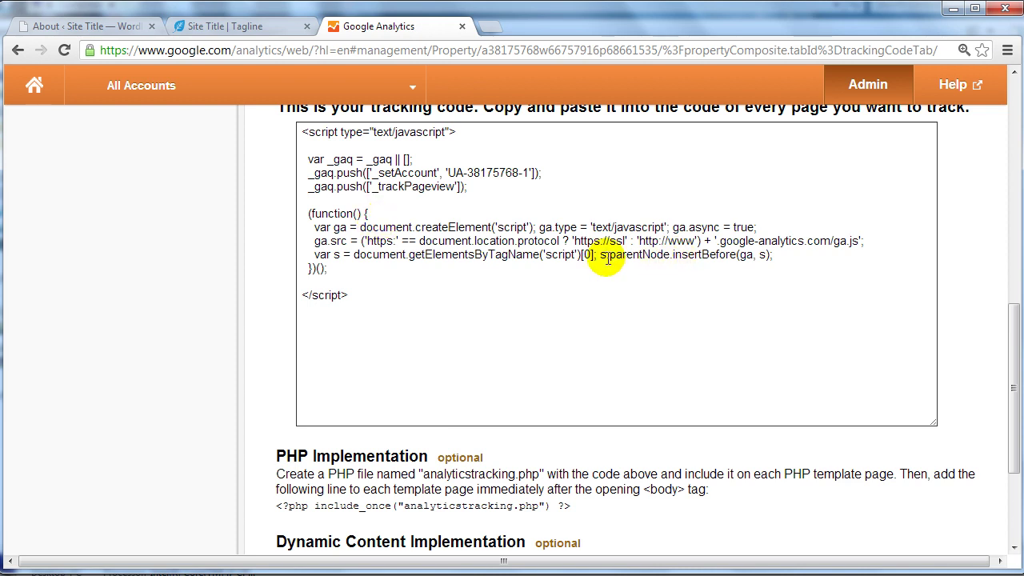
scroll(560, 280, up, 2)
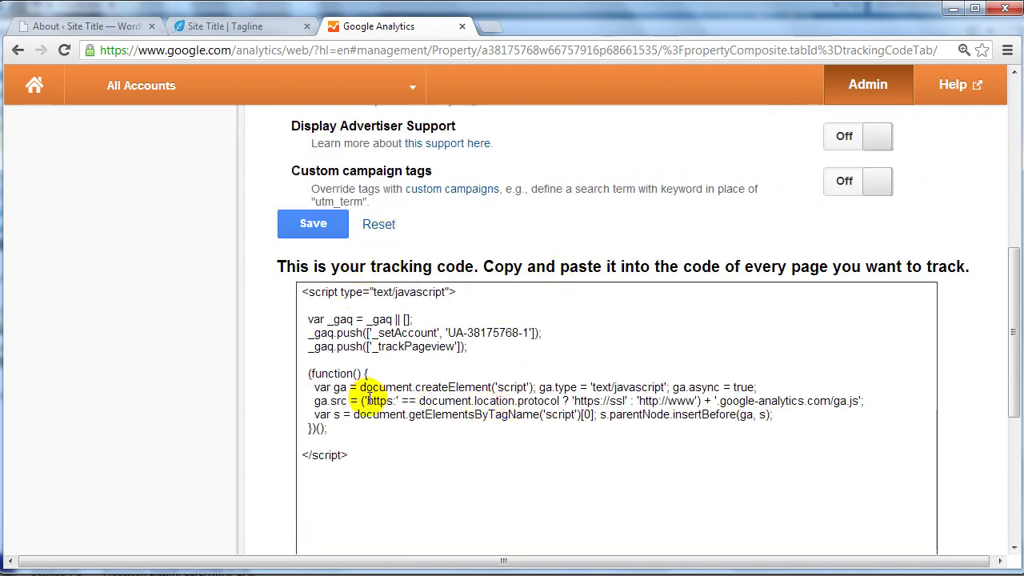
scroll(375, 397, down, 1)
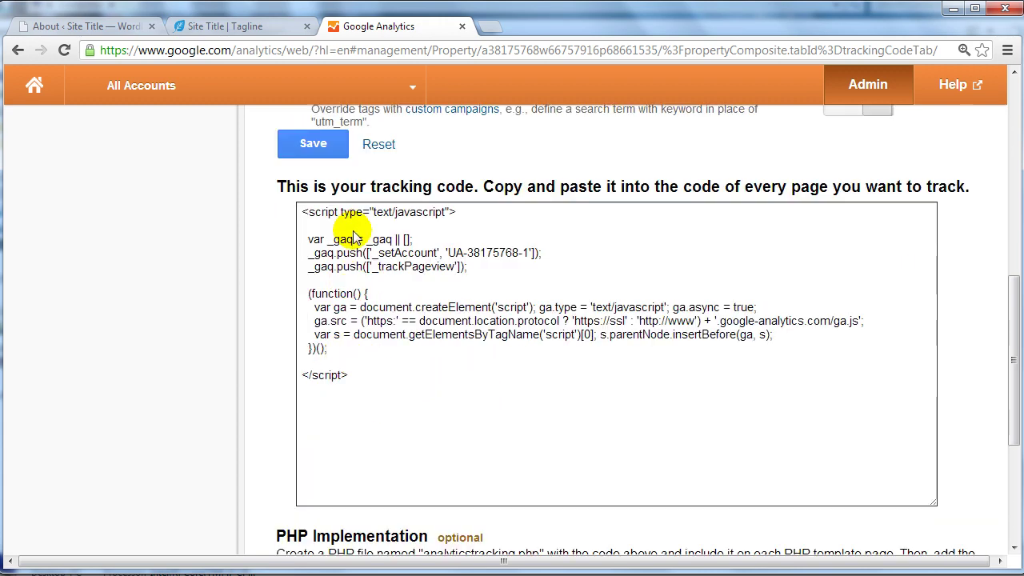
scroll(264, 270, up, 6)
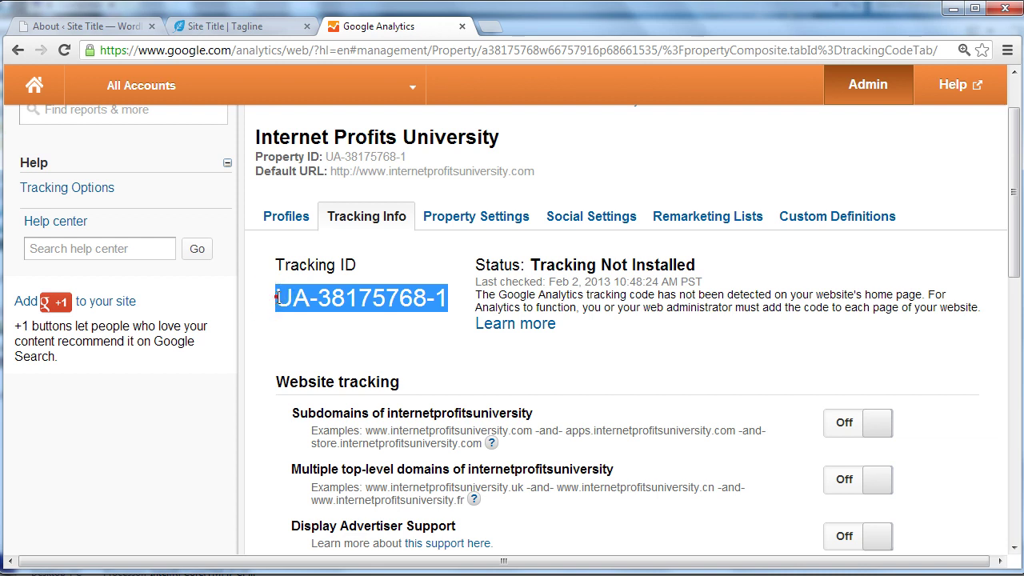
Step: Copy the tracking ID of the Internet Profits University property
drag(275, 297, 429, 296)
right_click(429, 296)
click(452, 298)
click(442, 302)
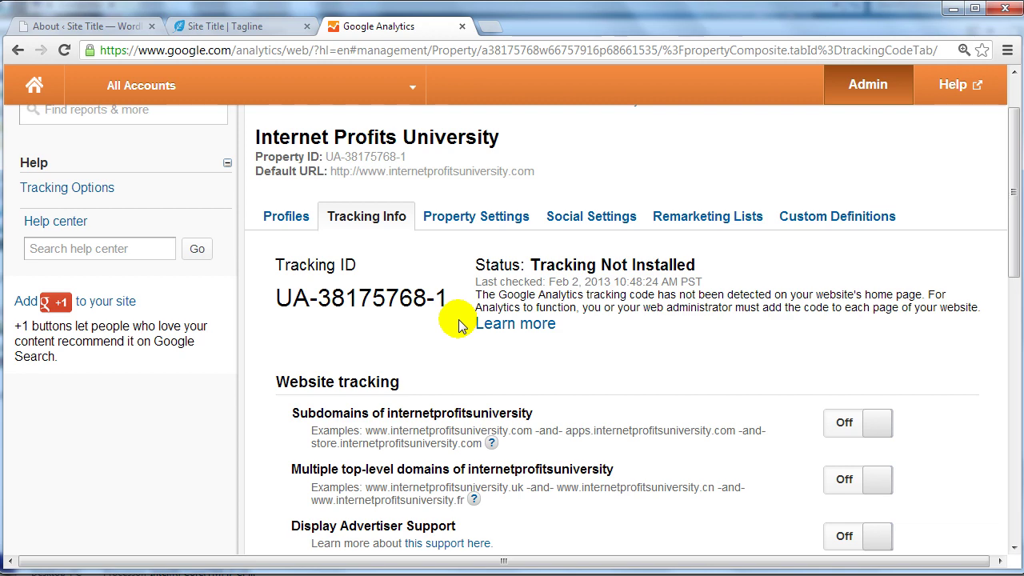
scroll(460, 327, down, 1)
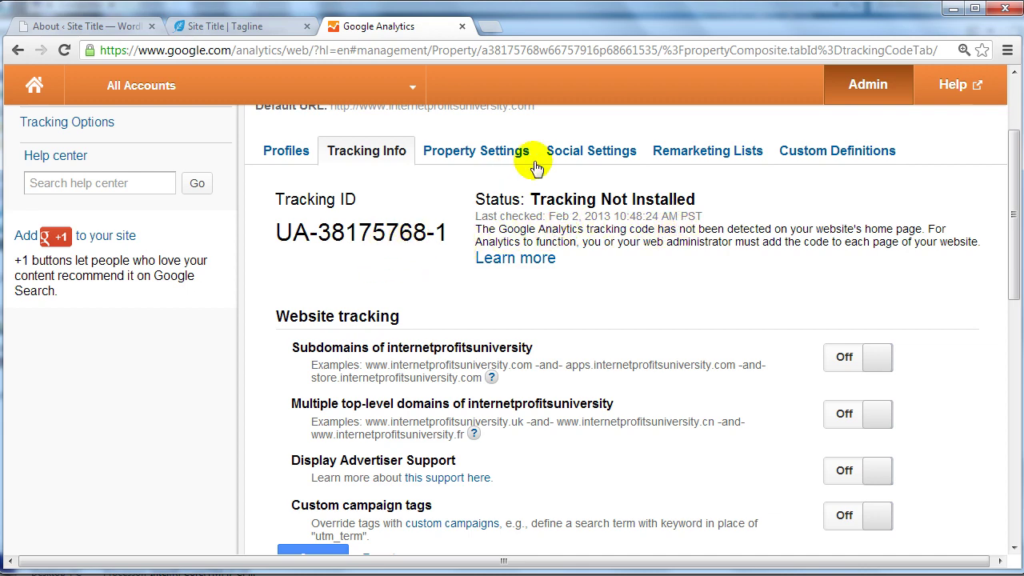
Step: Examine the property's social settings and the example social content URL prefix, and return to the tracking information
click(596, 155)
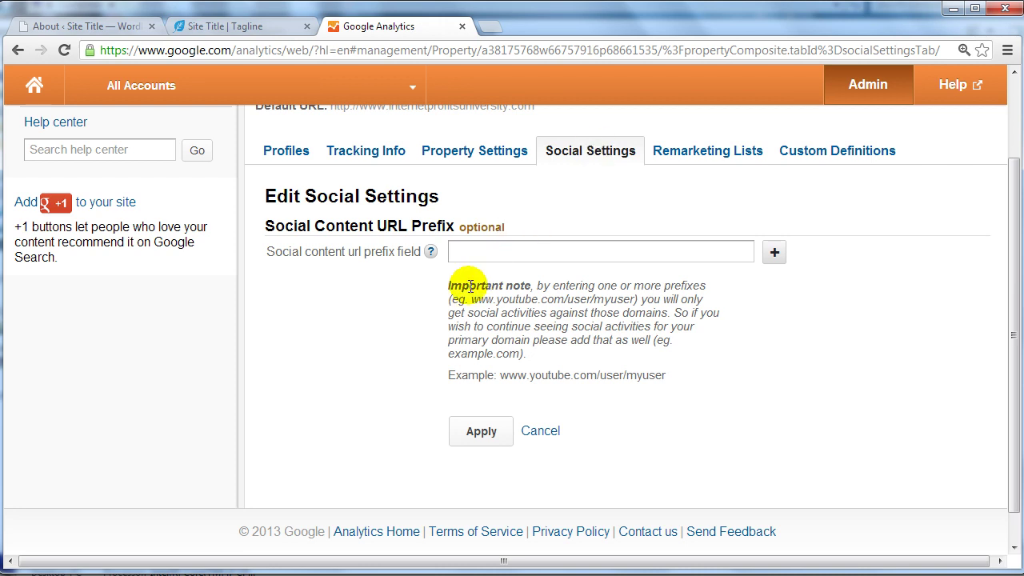
drag(666, 376, 505, 373)
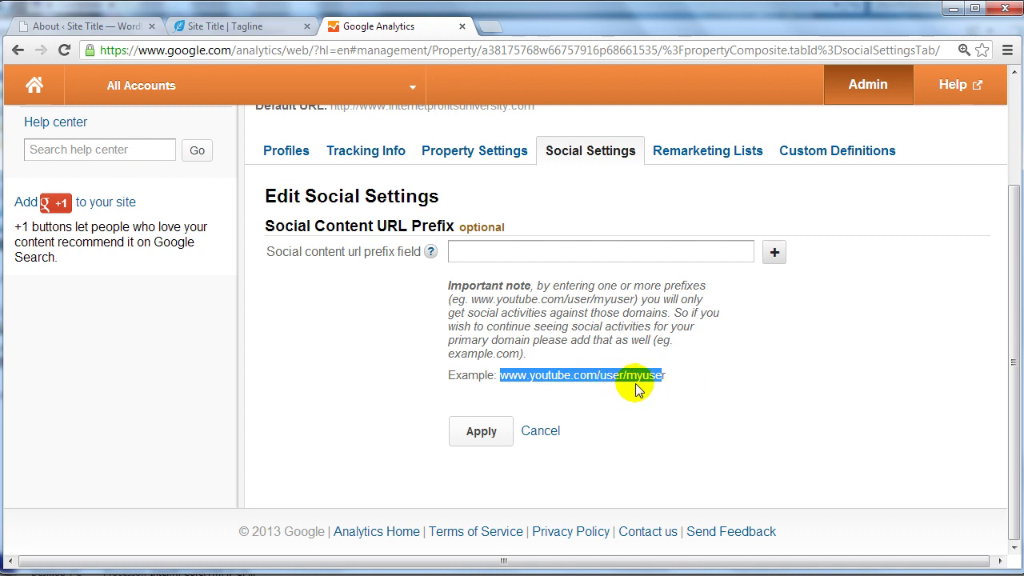
click(548, 254)
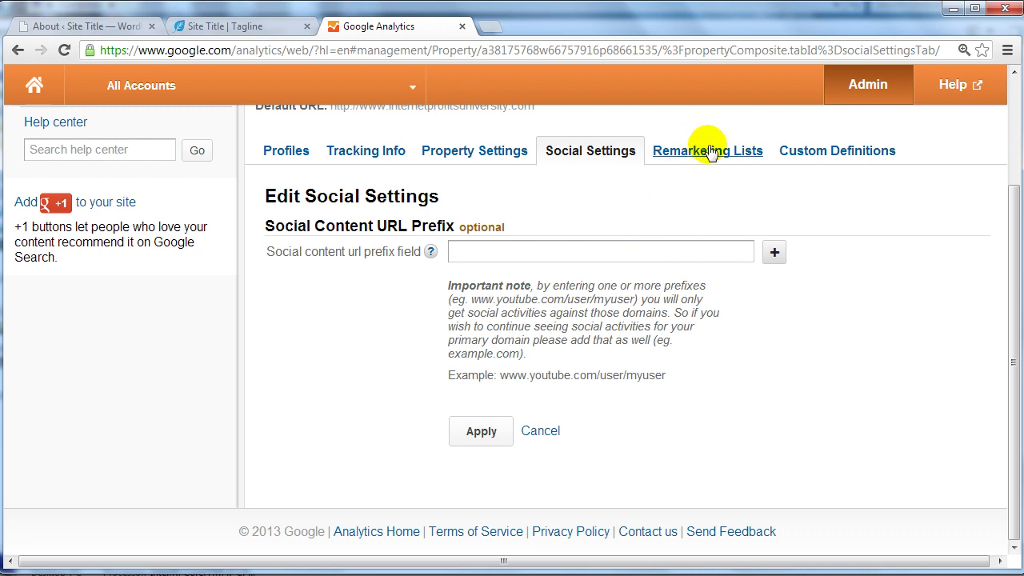
click(390, 151)
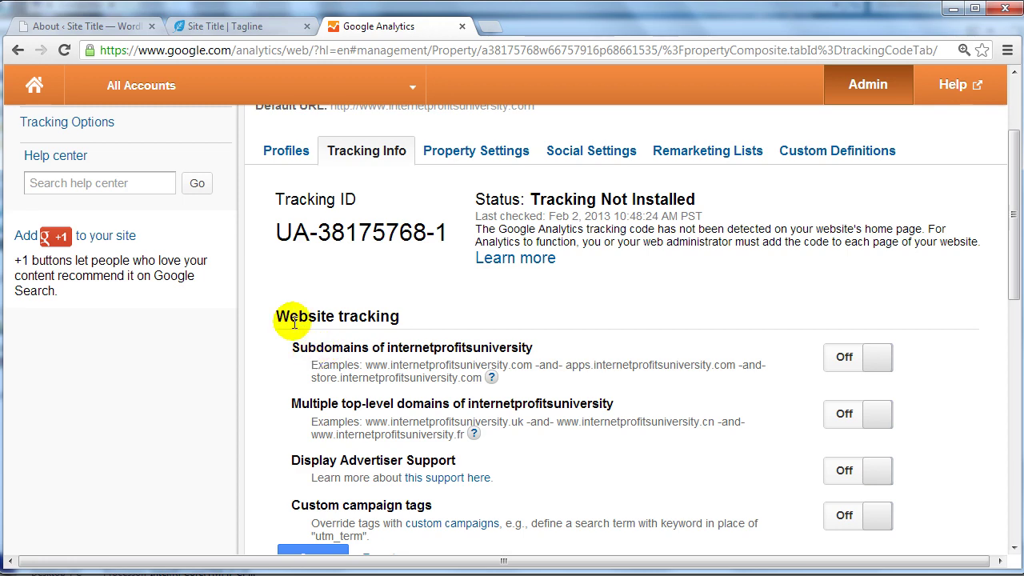
Step: Switch to the WordPress admin and search for new plugins with the keyword google analytics
click(124, 27)
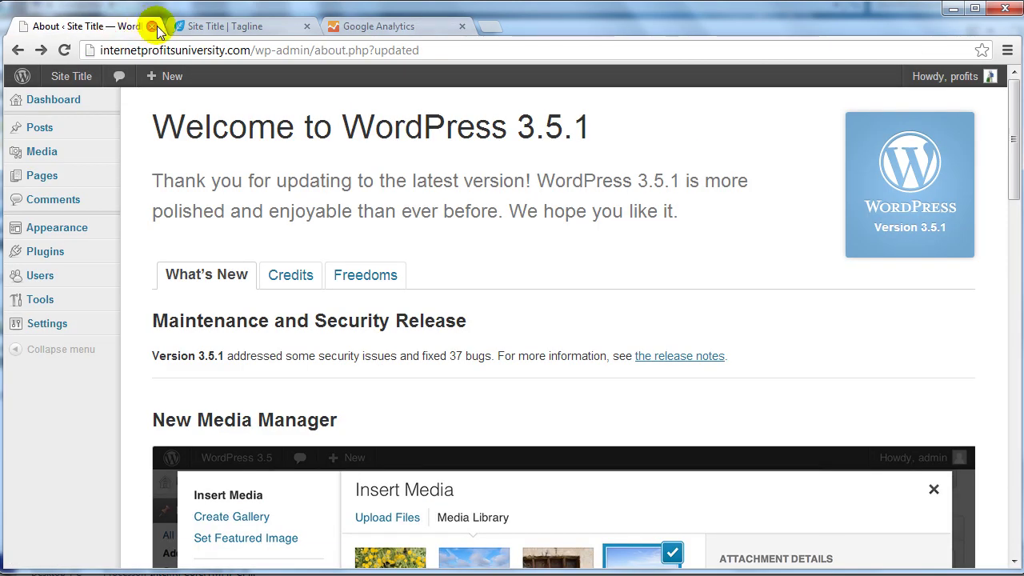
mouse_move(64, 253)
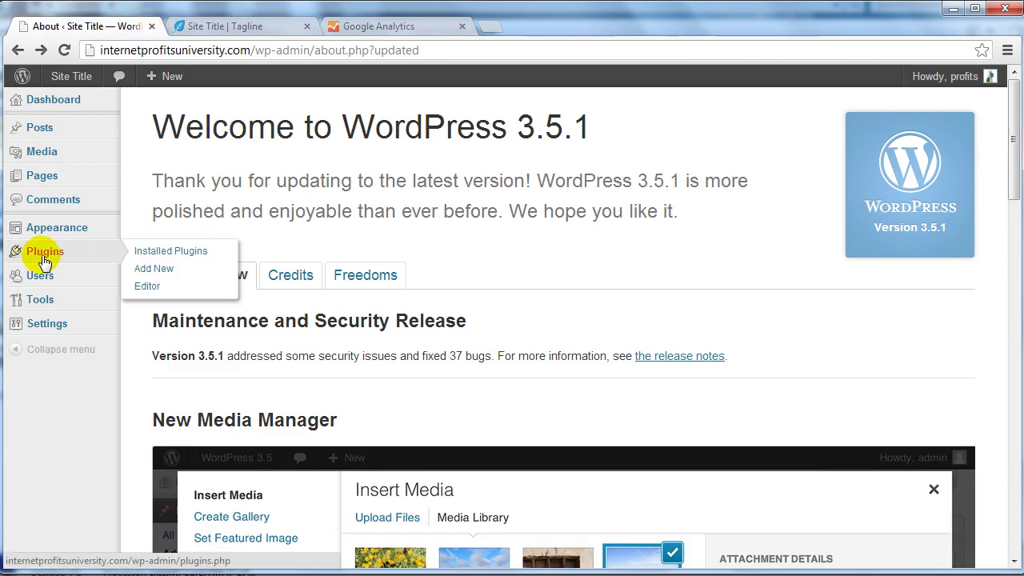
click(170, 270)
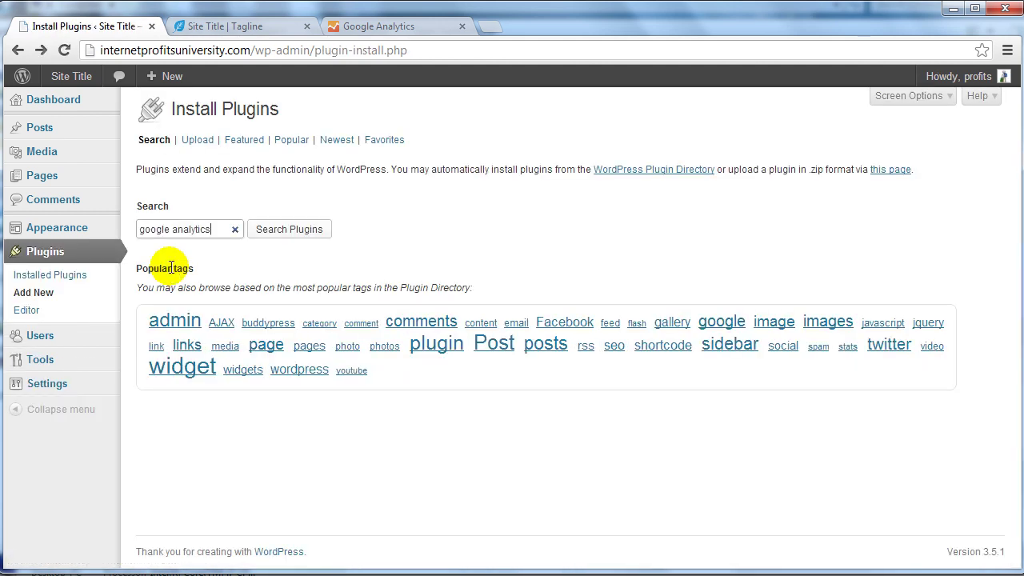
click(235, 229)
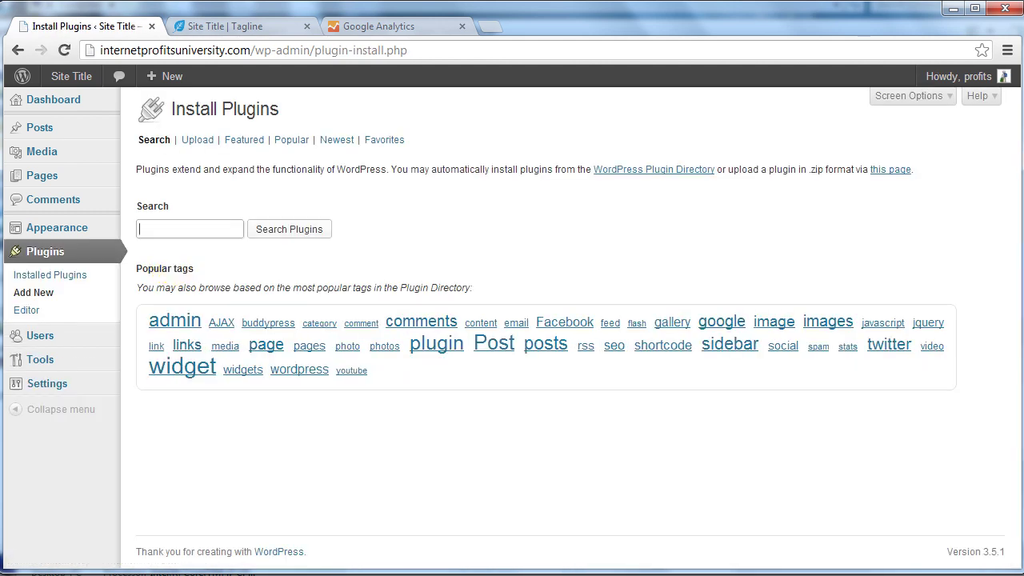
text(goo)
click(202, 248)
click(290, 230)
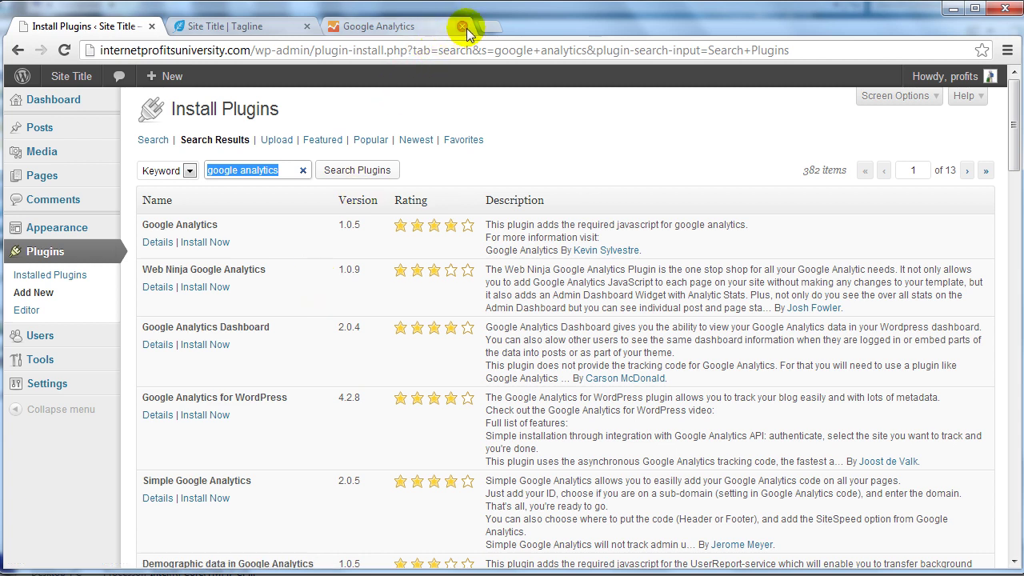
Step: Look through the plugin search results for a simple tracking code plugin, down to Super Simple Google Analytics
click(295, 276)
scroll(290, 359, down, 3)
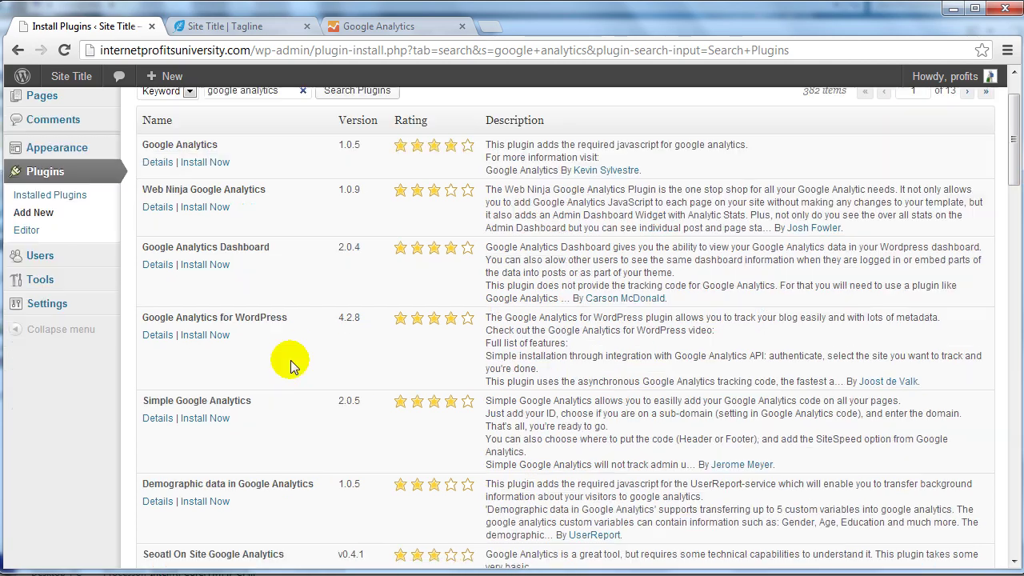
scroll(291, 360, down, 4)
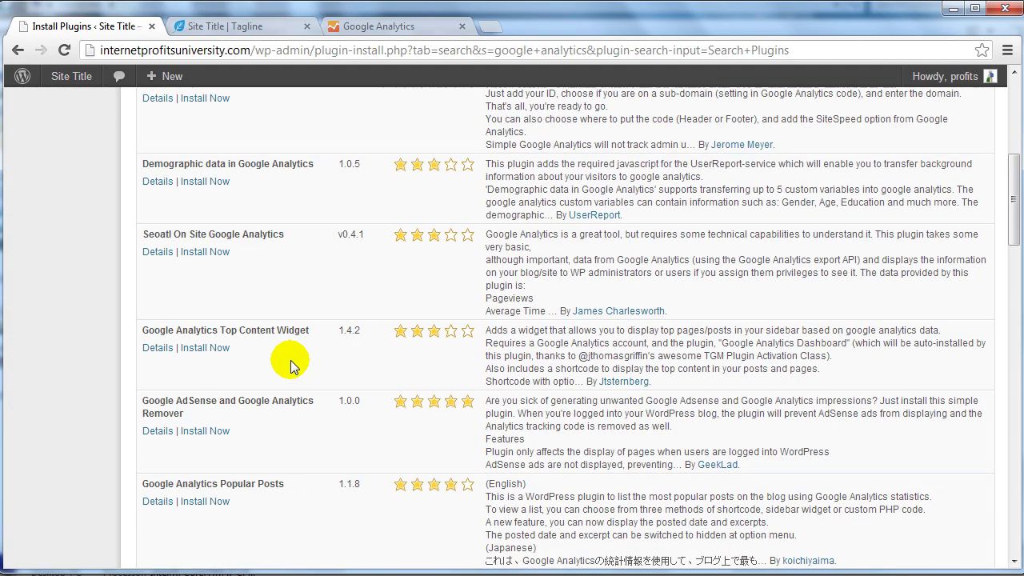
scroll(291, 360, down, 1)
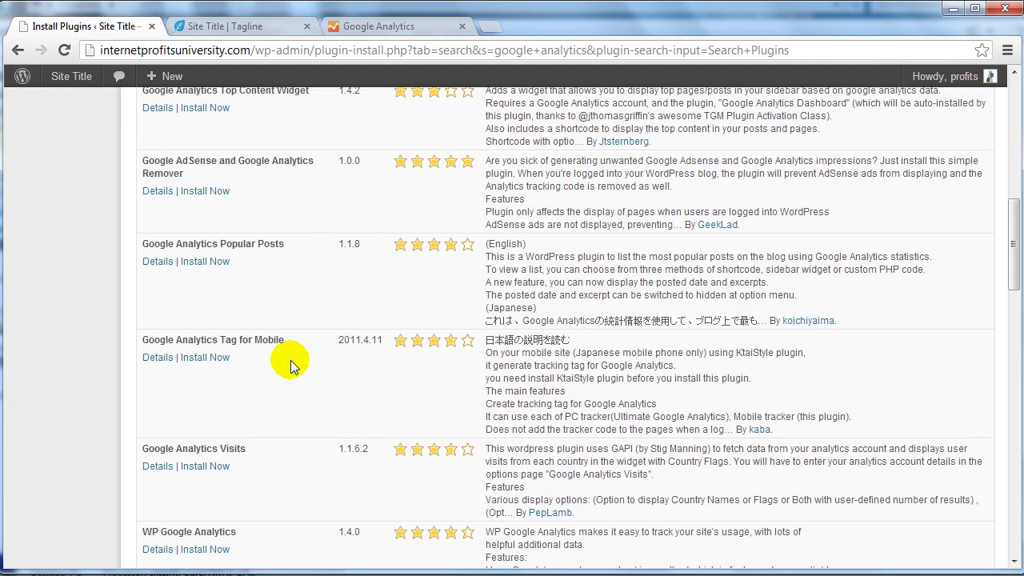
scroll(290, 364, up, 1)
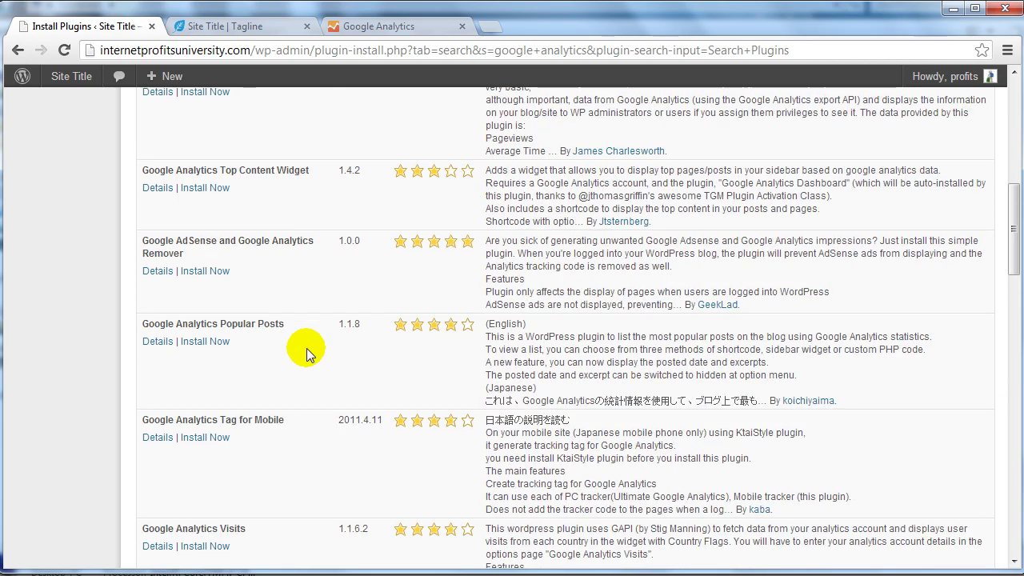
scroll(307, 348, down, 4)
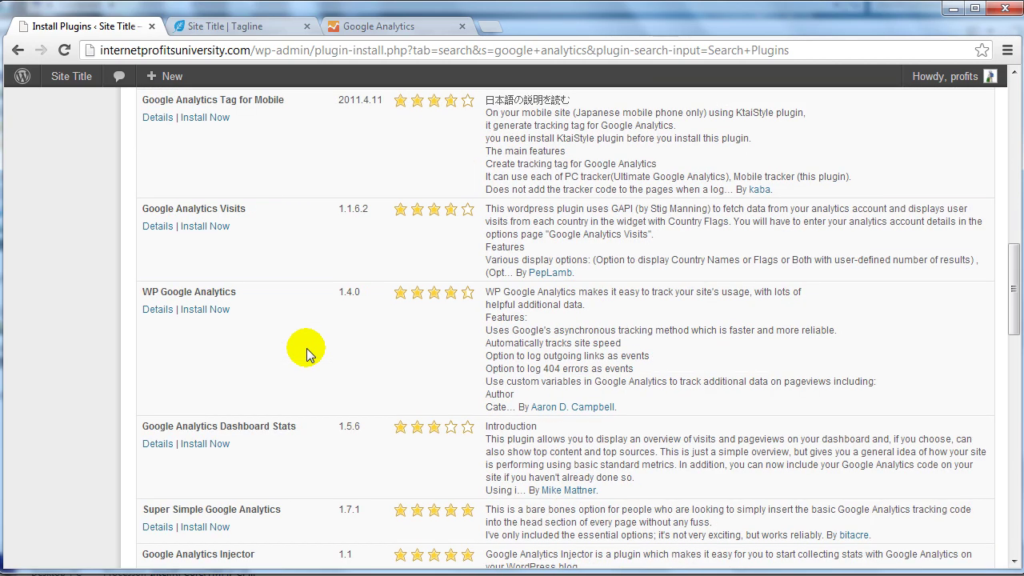
scroll(307, 348, down, 2)
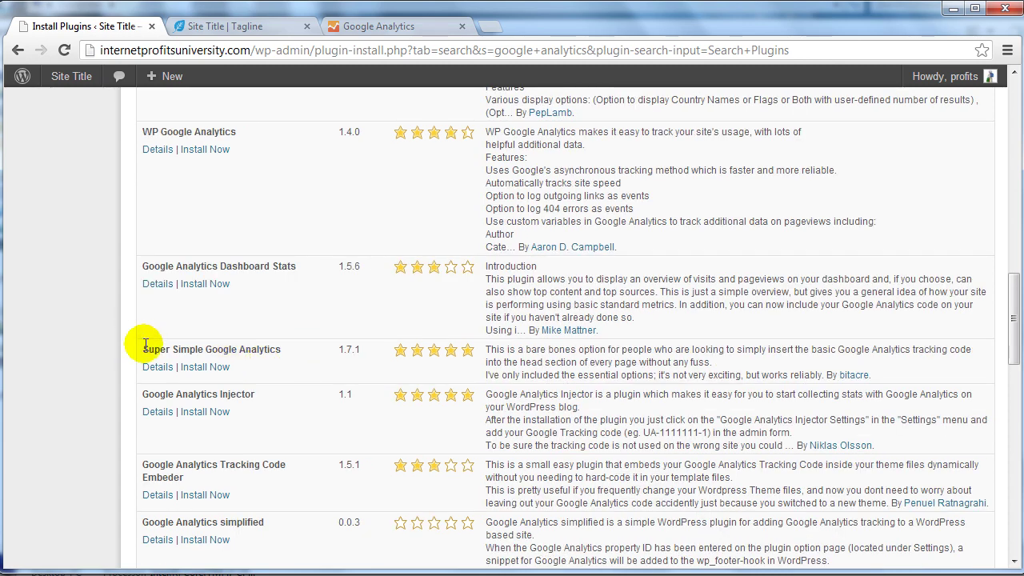
drag(143, 349, 282, 349)
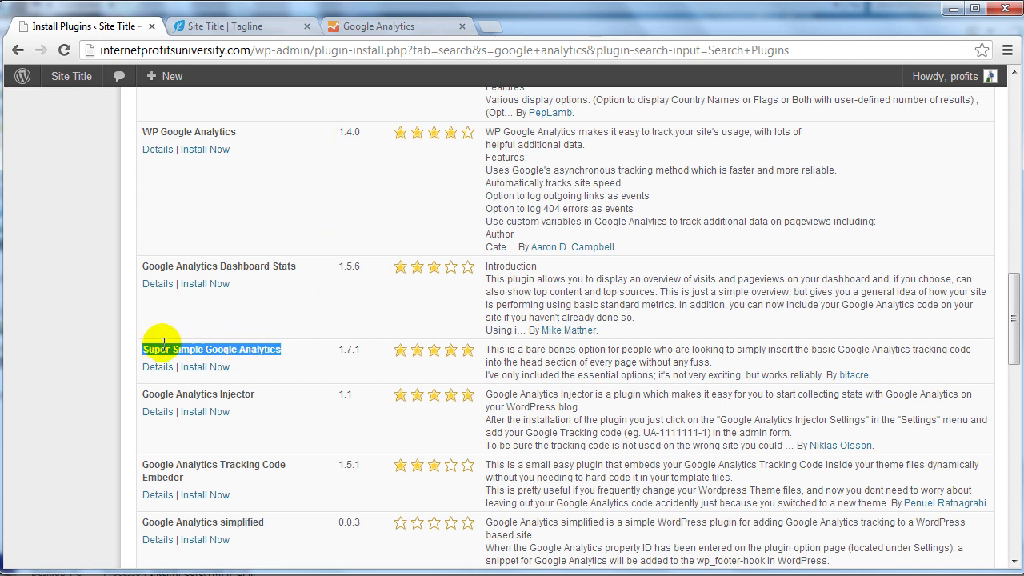
click(280, 360)
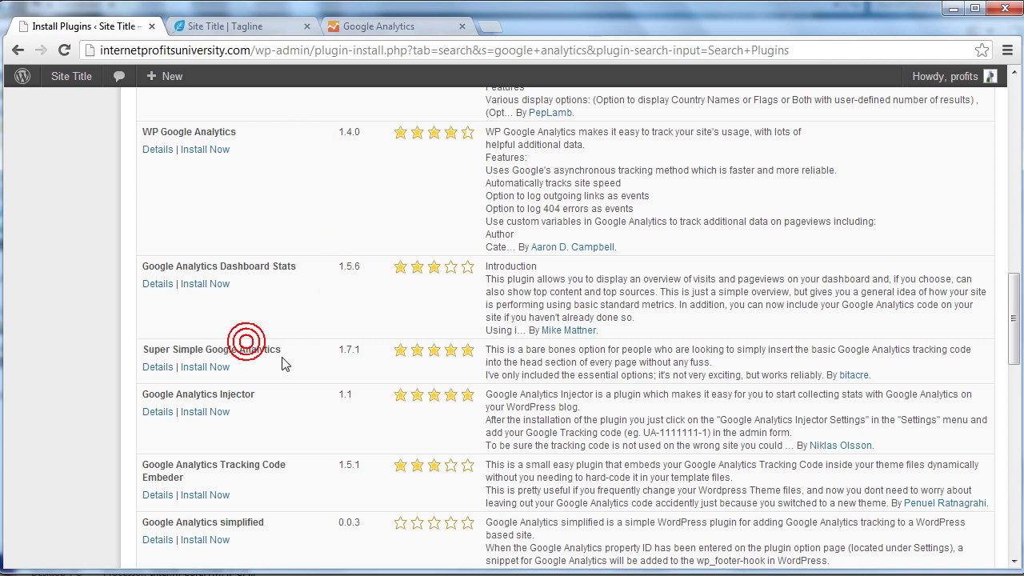
Step: Install the Super Simple Google Analytics plugin using the prefilled FTP connection details and activate it
click(209, 367)
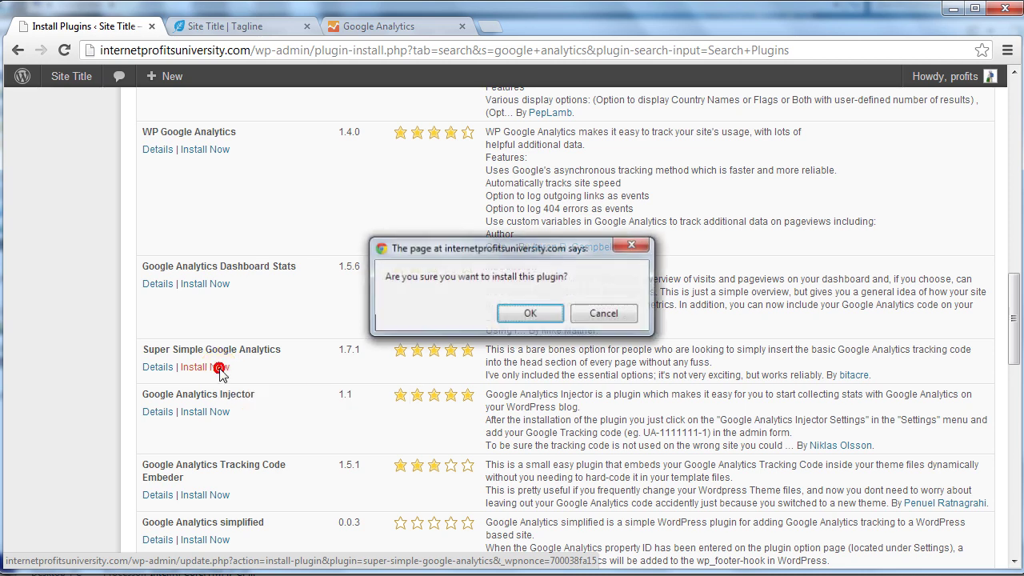
click(534, 313)
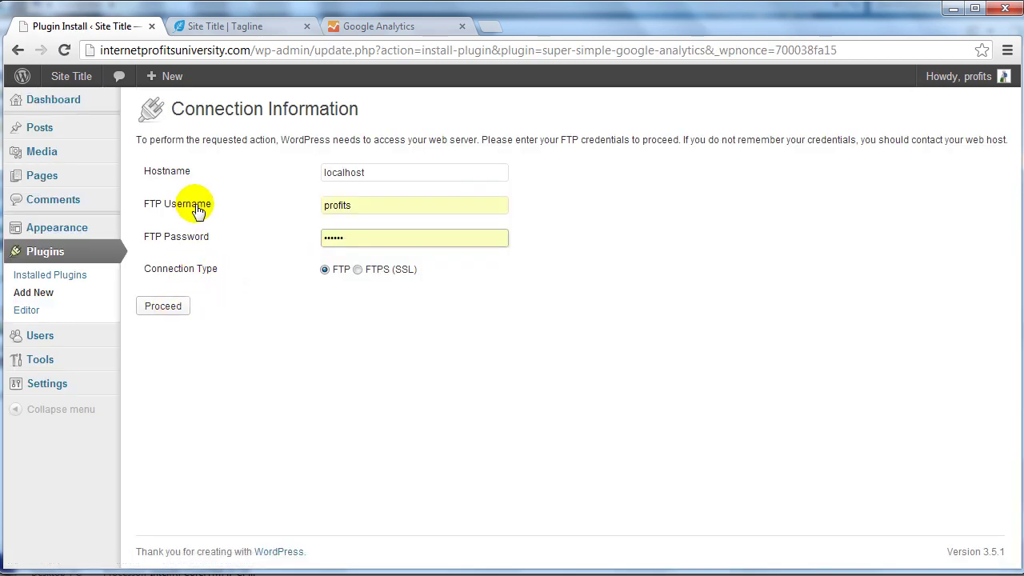
click(174, 310)
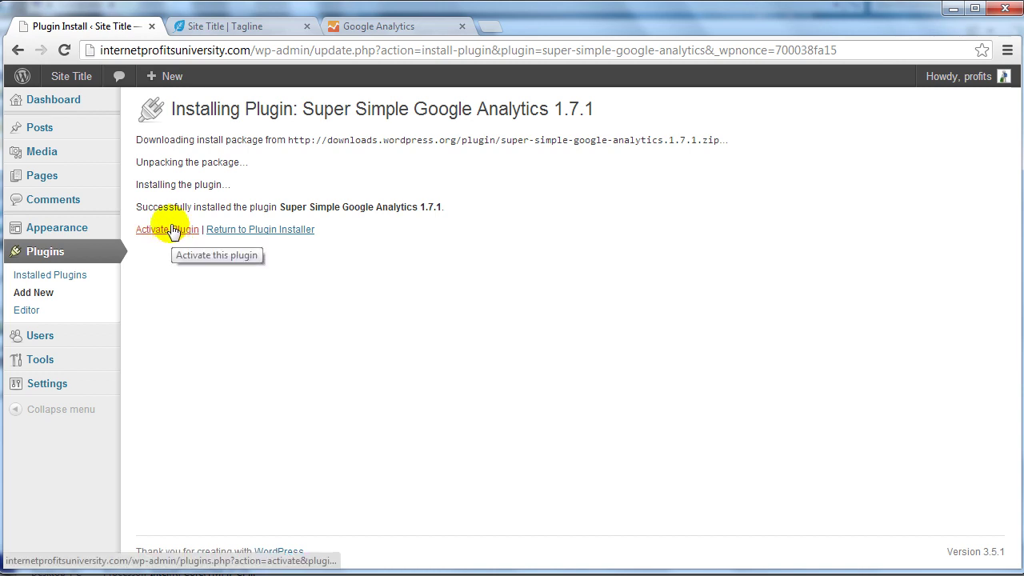
click(174, 231)
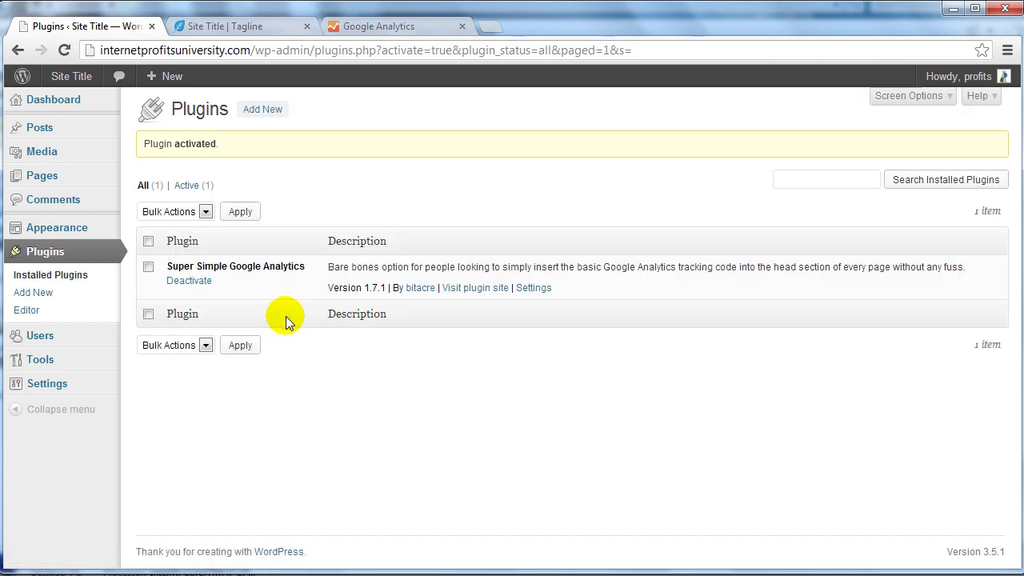
Step: Open the Super Simple Google Analytics settings and clear the prefilled Google Analytics numbers
mouse_move(102, 389)
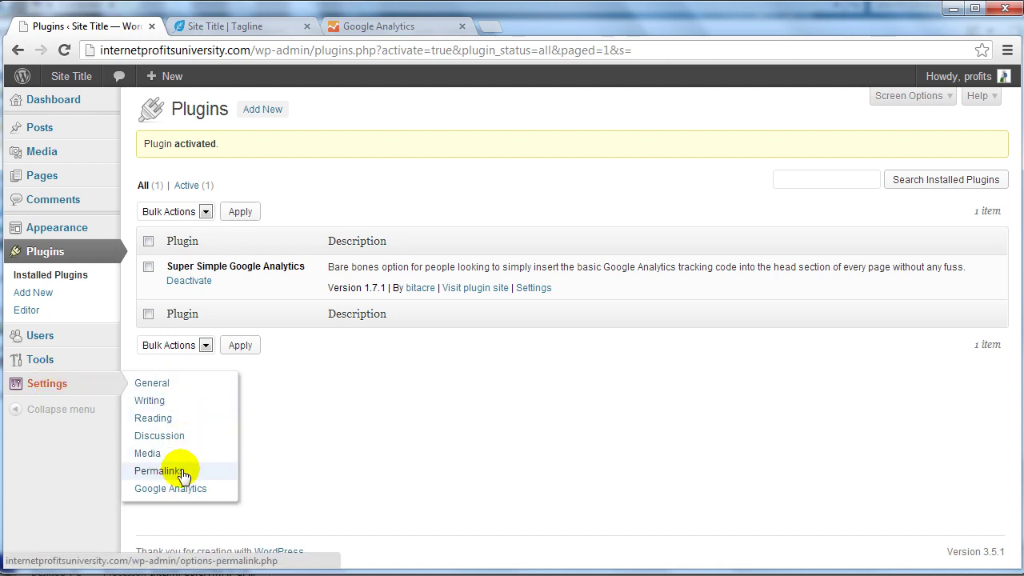
click(172, 488)
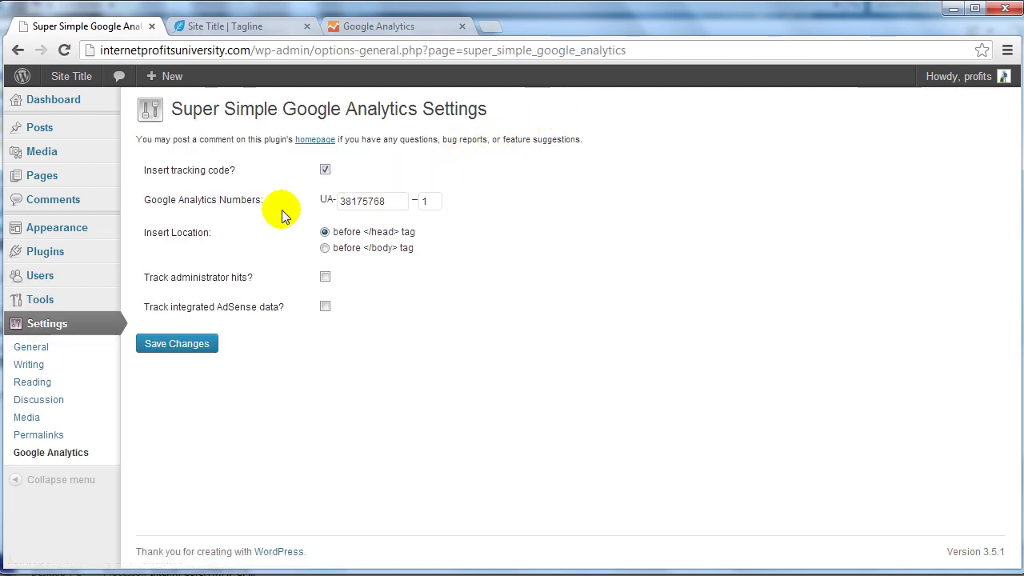
double_click(391, 201)
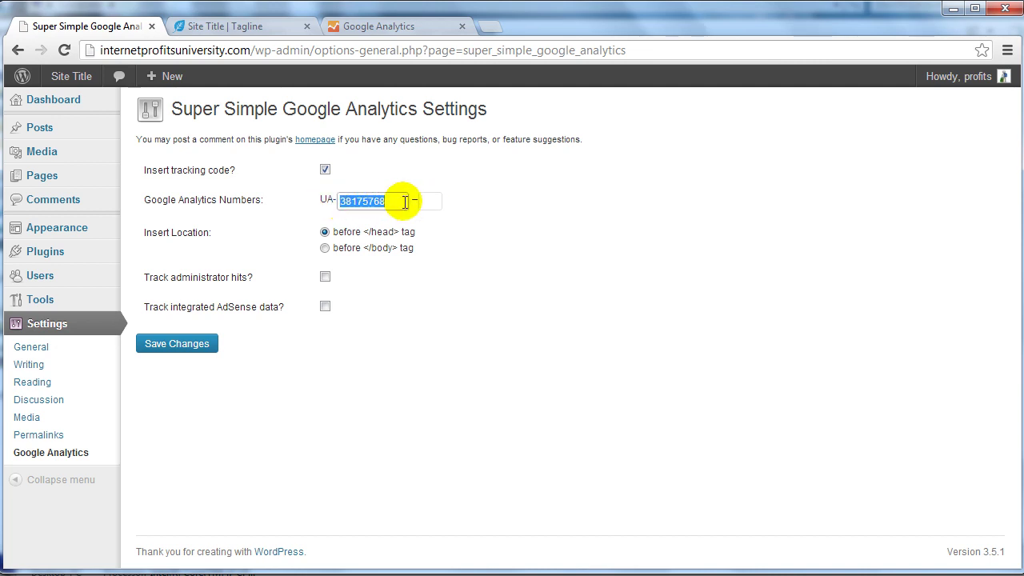
key(Delete)
Step: Copy the account number portion of the Google Analytics tracking ID into the plugin's first Google Analytics number field
click(400, 27)
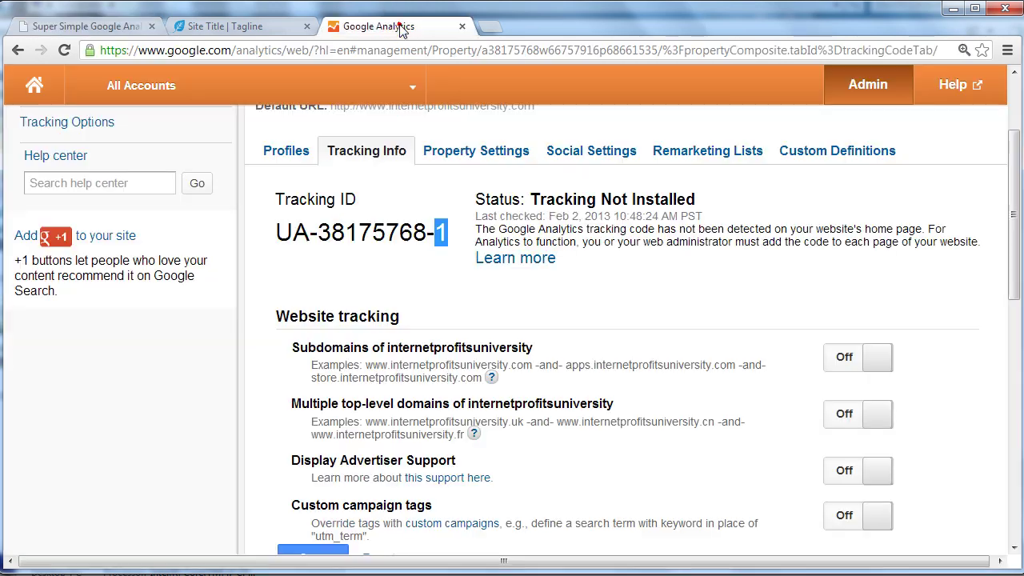
click(380, 232)
drag(318, 232, 422, 233)
key(ctrl+c)
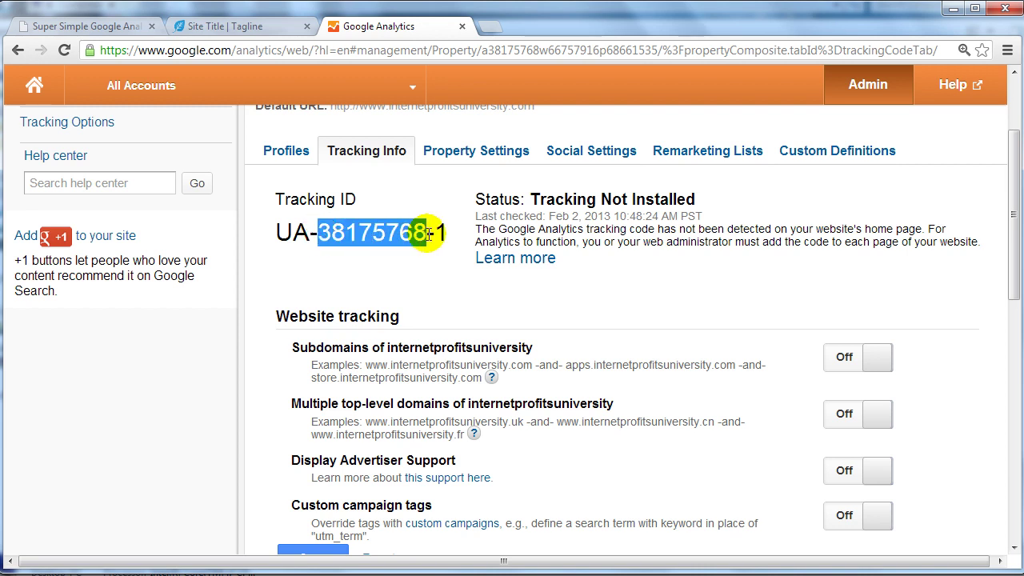
click(112, 26)
click(376, 201)
key(ctrl+v)
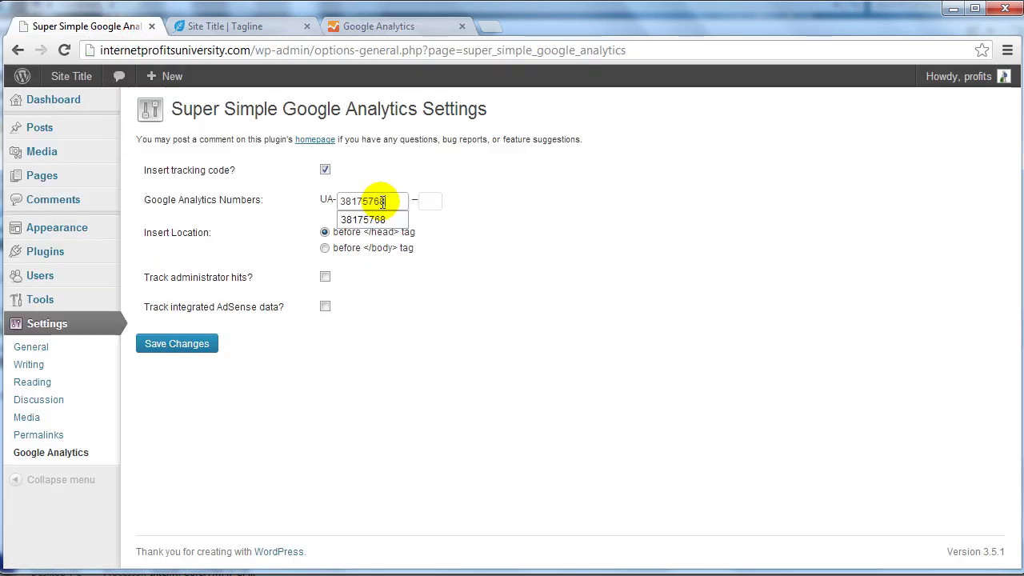
Step: Copy the tracking ID's suffix 1 from Google Analytics into the plugin's second Google Analytics number field
click(431, 200)
click(390, 26)
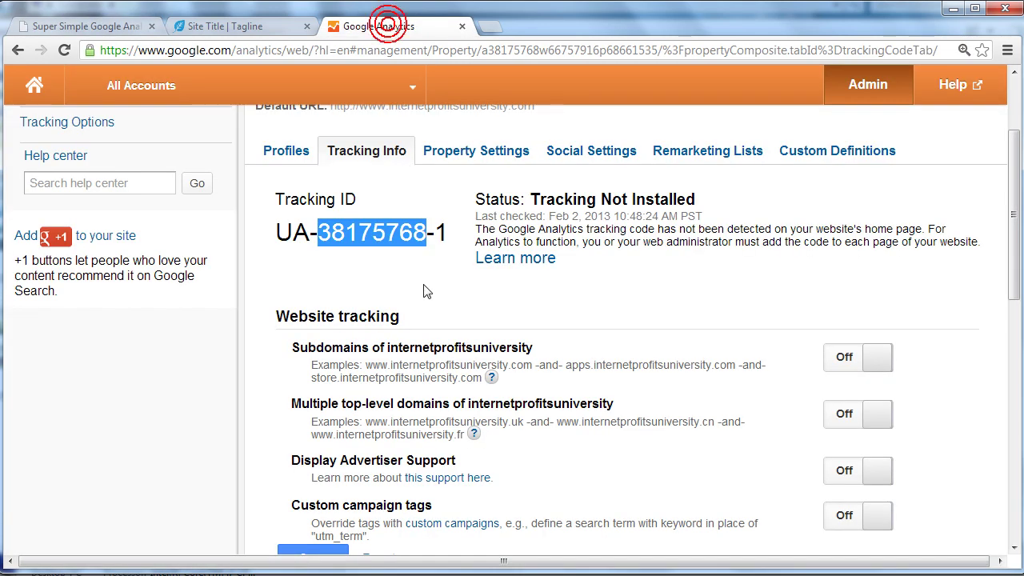
drag(435, 232, 448, 232)
key(ctrl+c)
click(76, 26)
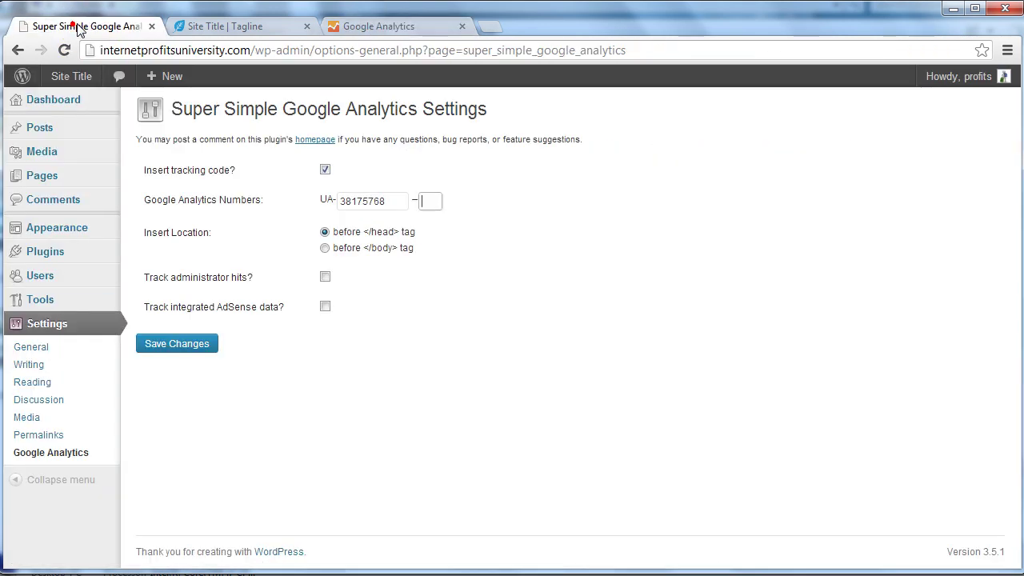
click(432, 200)
key(ctrl+v)
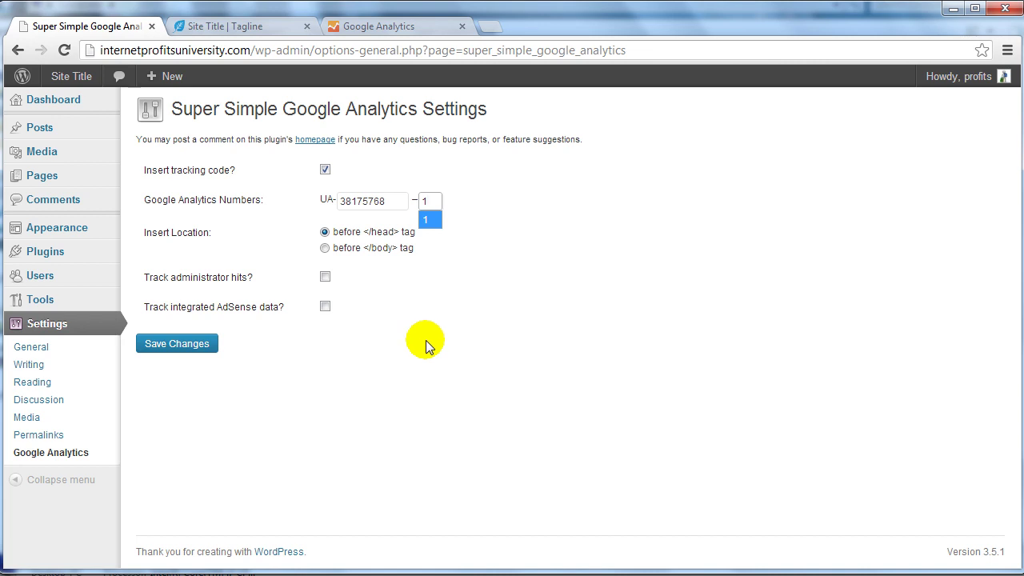
click(411, 353)
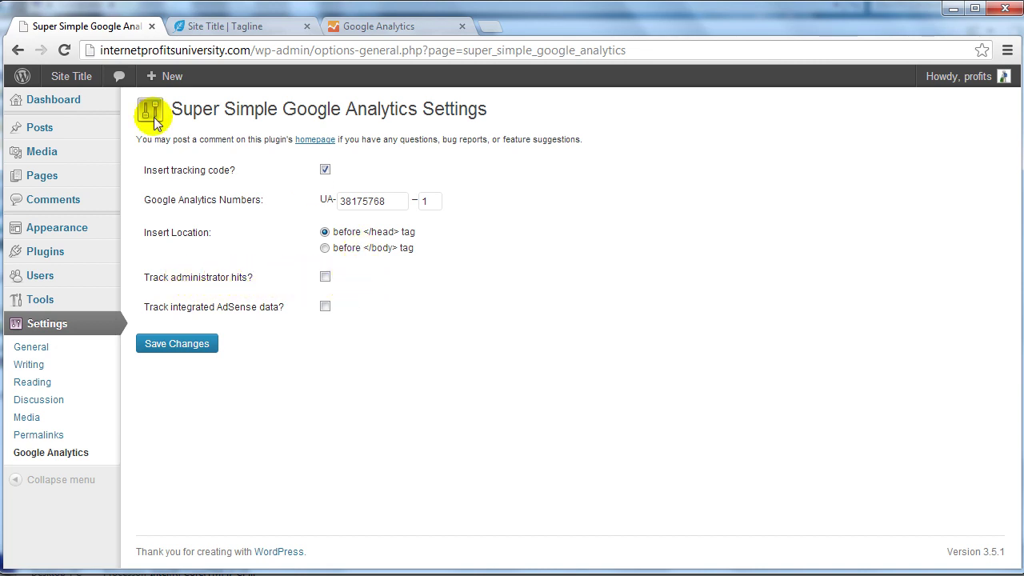
Step: Save the plugin's tracking settings, check the property's tracking information in Google Analytics, and return to the plugin settings
mouse_move(166, 76)
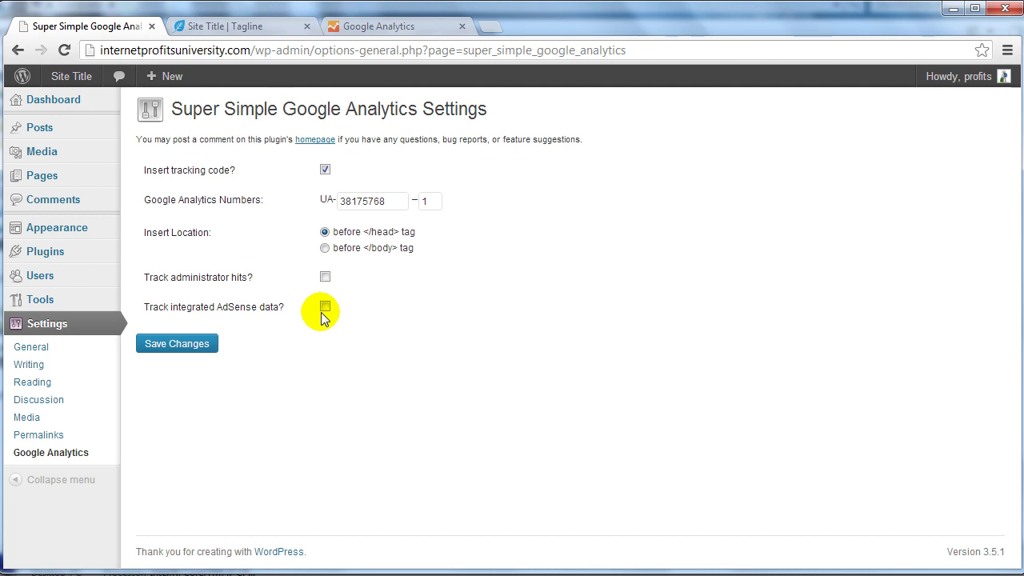
click(194, 345)
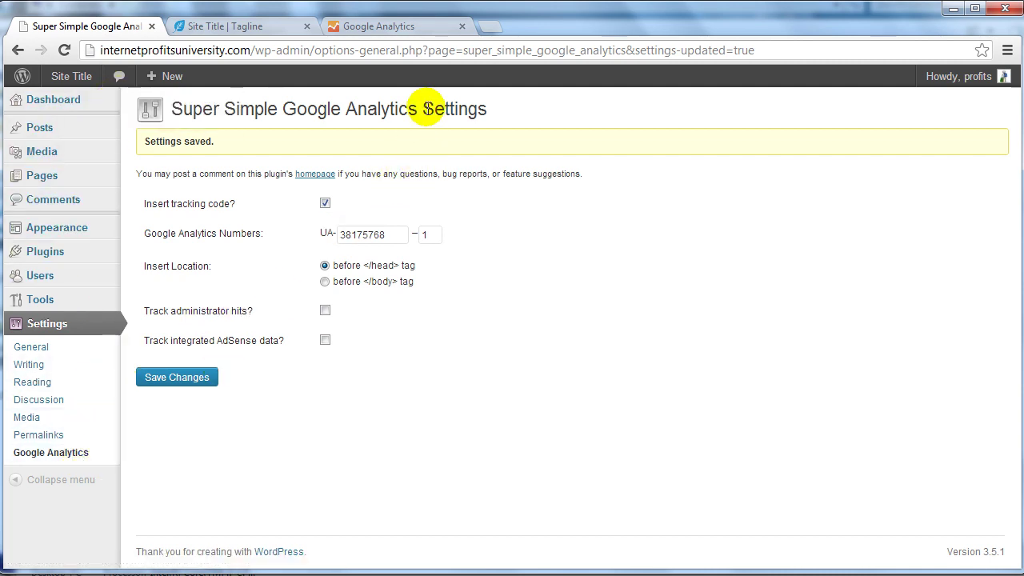
click(406, 28)
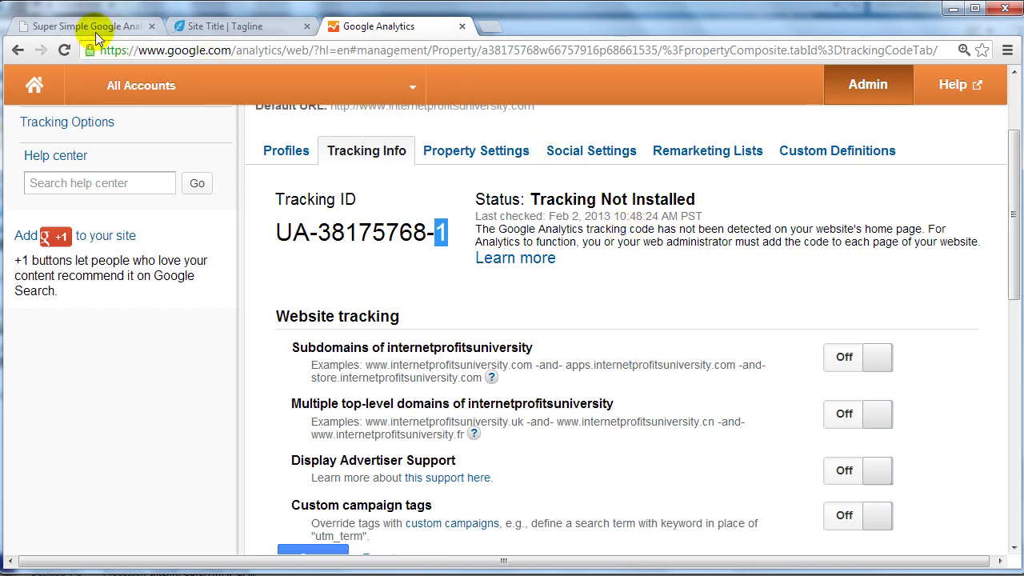
click(128, 26)
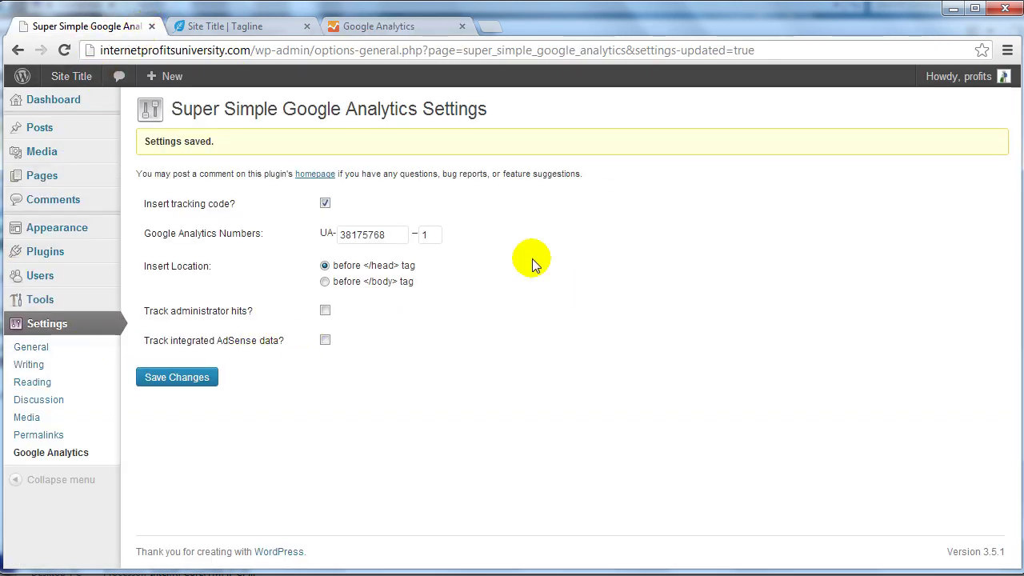